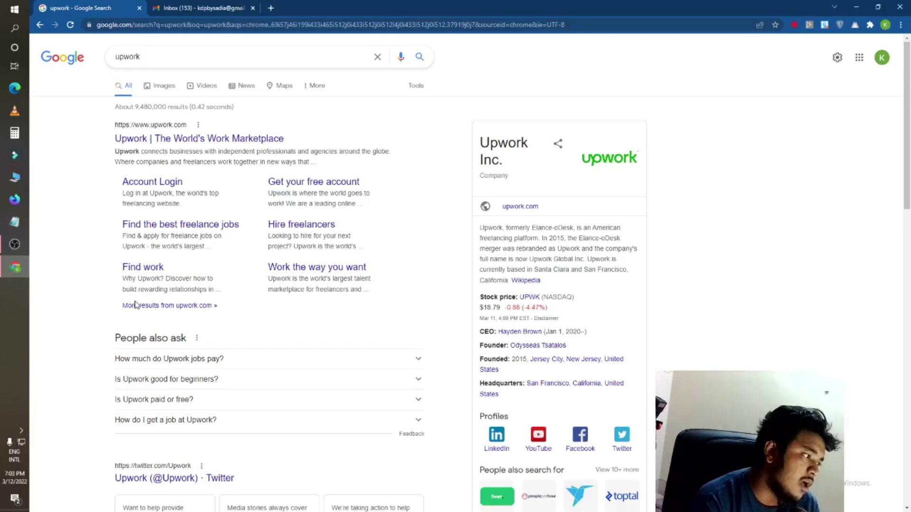
Step: Bring up Google's results for 'upwork' with the suggestions list closed
click(161, 56)
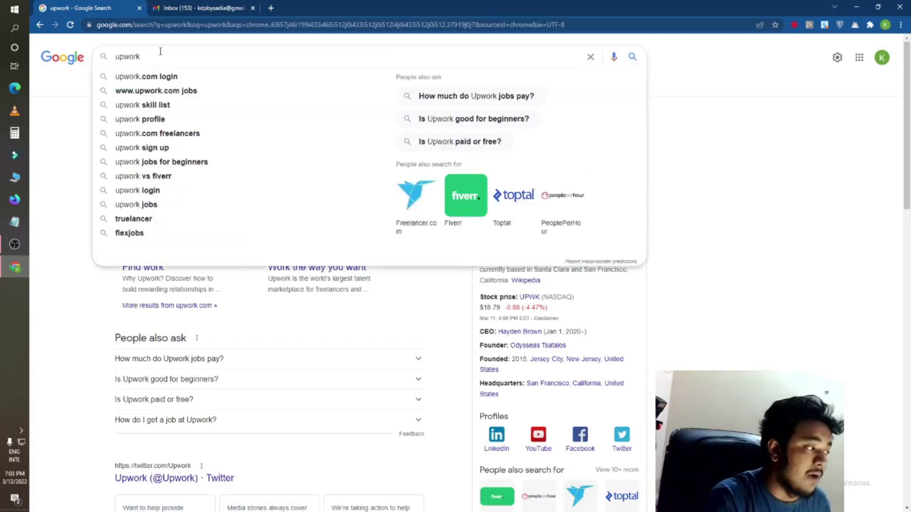
click(378, 327)
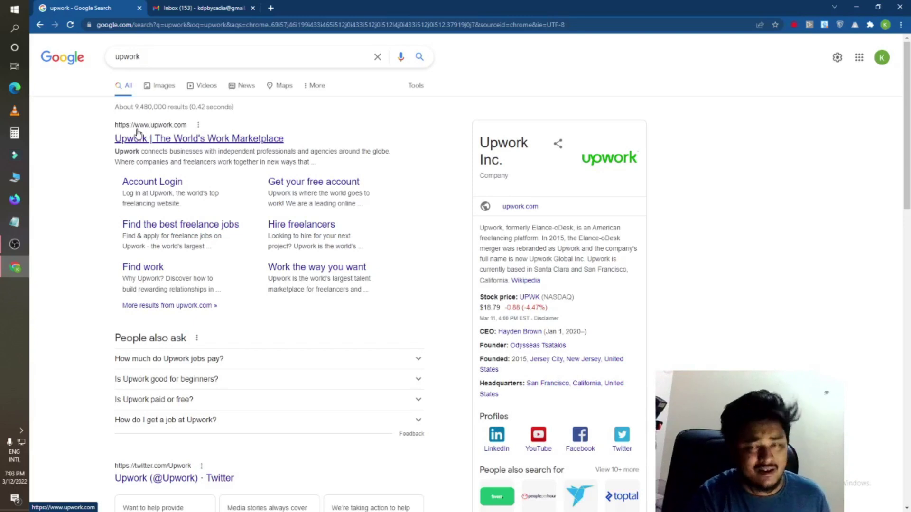
Step: Open the official upwork.com homepage and close the 'Sign in with Google' popup
click(156, 139)
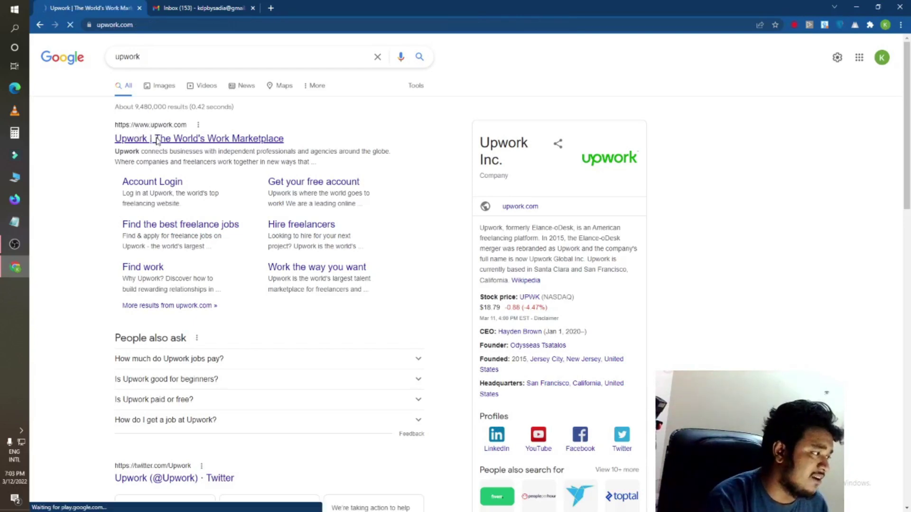
scroll(419, 244, down, 10)
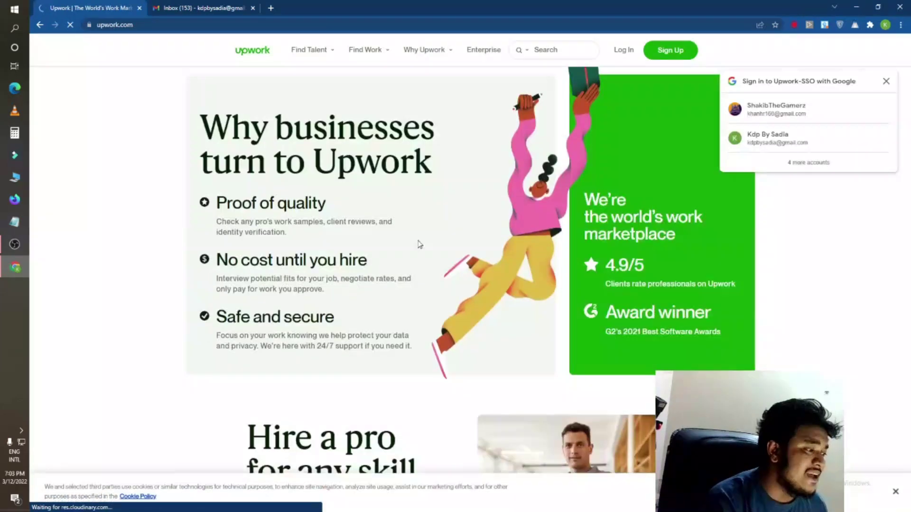
scroll(368, 248, up, 10)
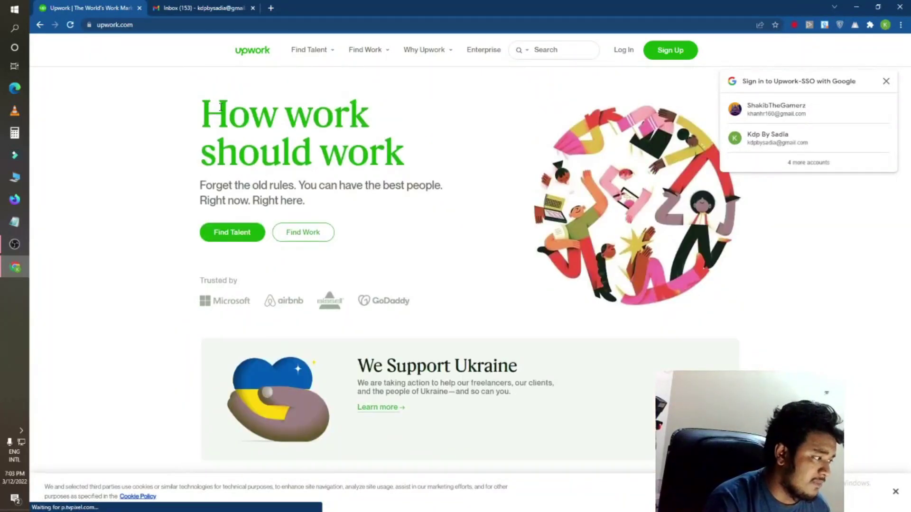
drag(204, 104, 412, 150)
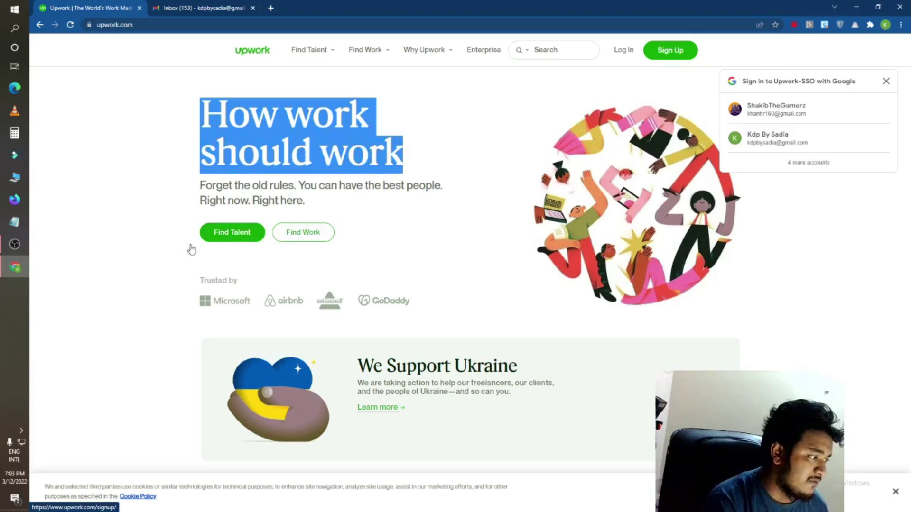
click(145, 212)
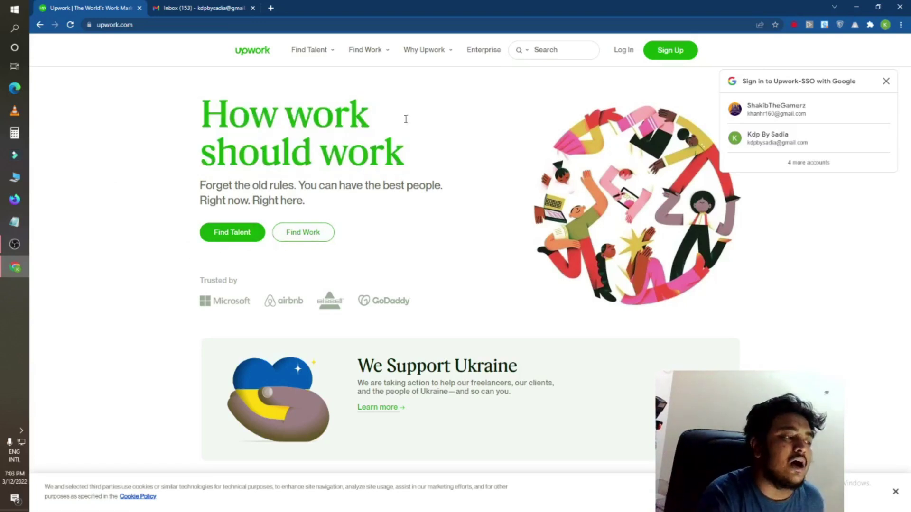
click(885, 81)
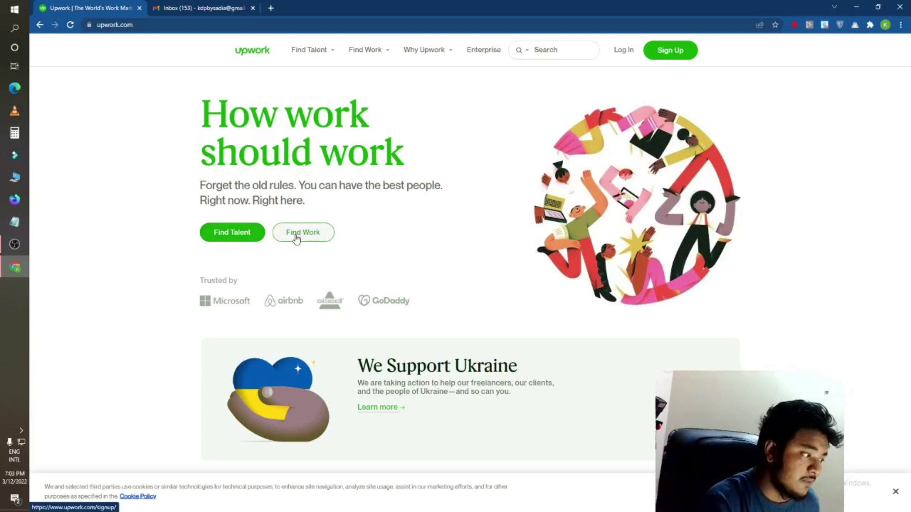
Step: Start Sign Up and pick the 'I'm a freelancer, looking for work' role
click(675, 53)
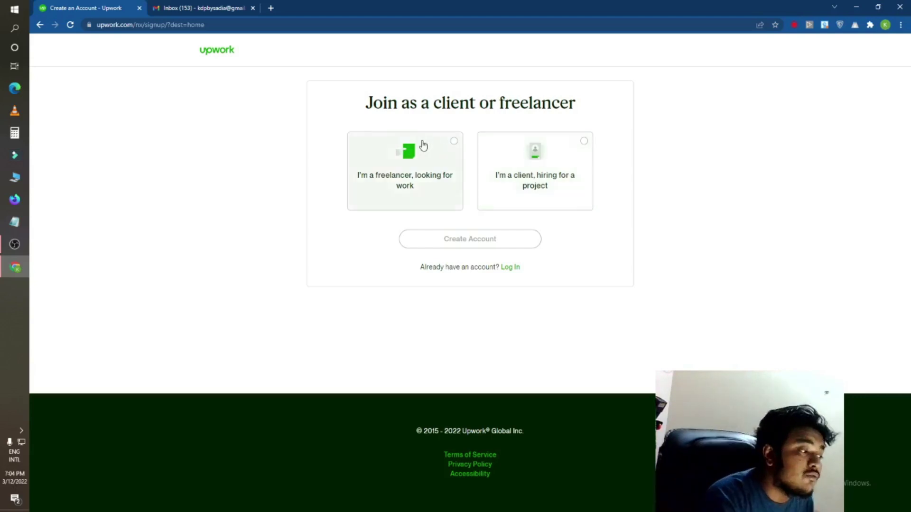
click(417, 167)
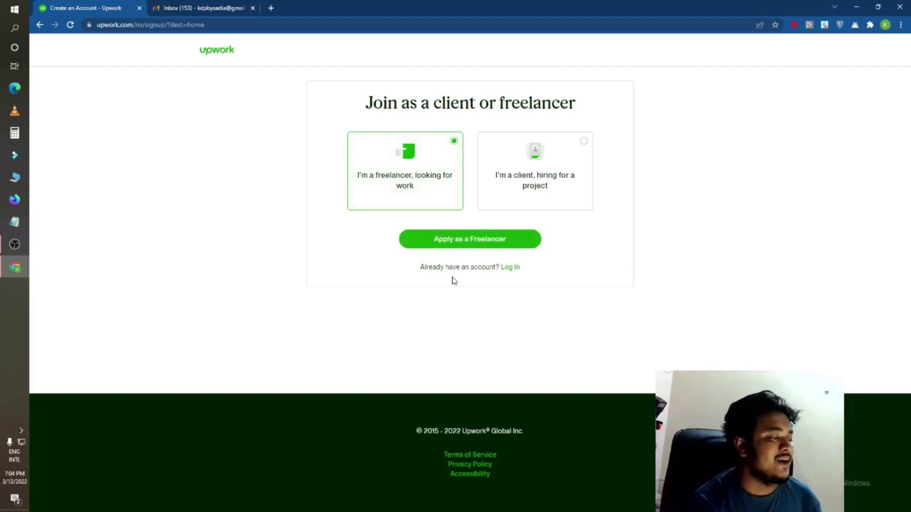
Step: Open the freelancer form, accept the autofilled e-mail and enter the first name
click(466, 240)
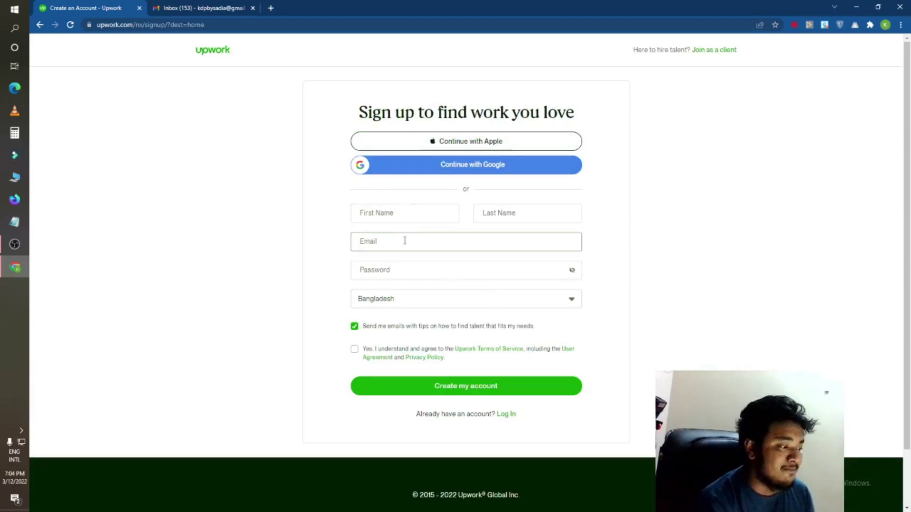
key(ctrl+v)
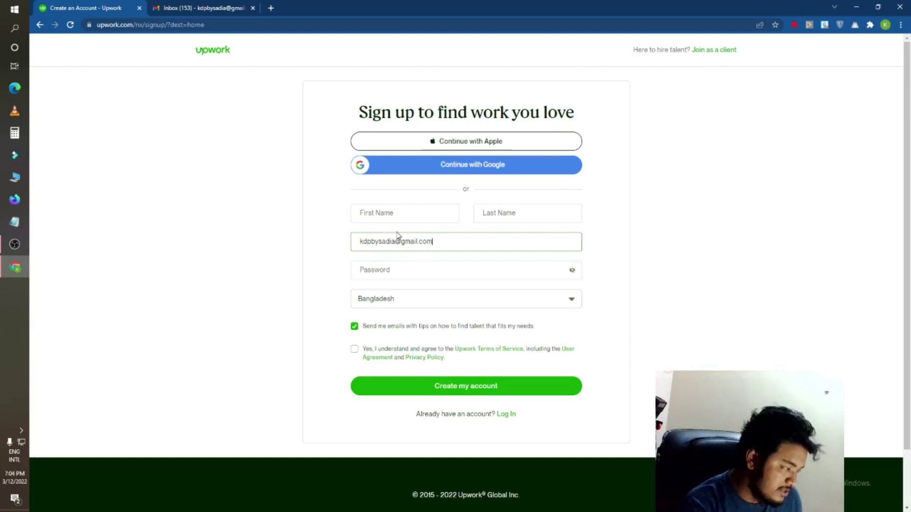
click(370, 219)
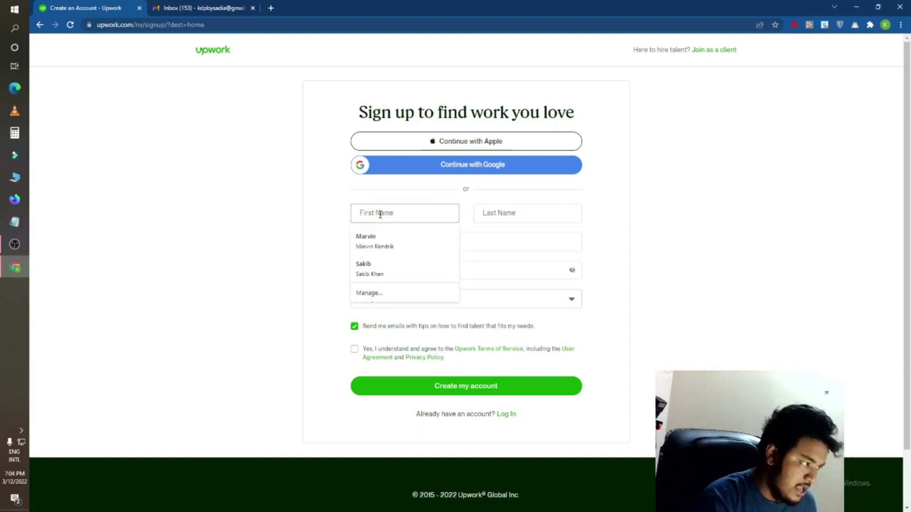
text(Mad)
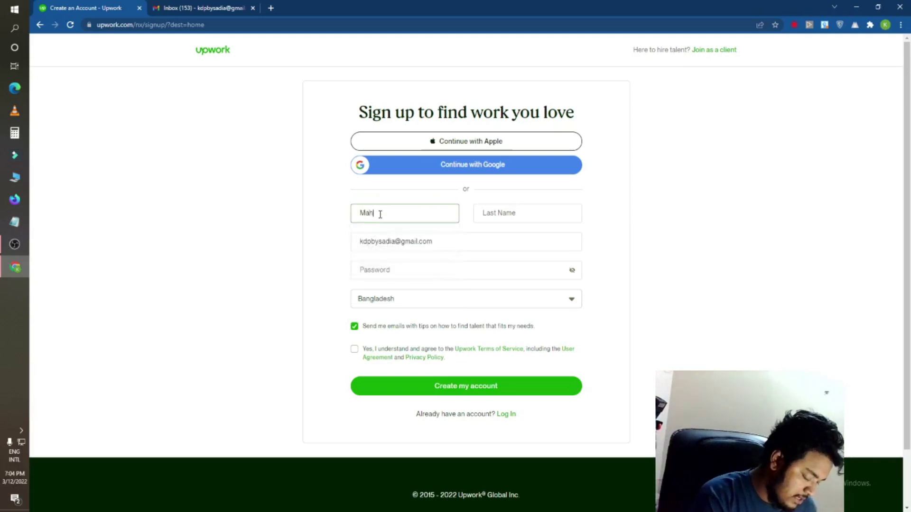
key(BackSpace)
key(BackSpace)
key(BackSpace)
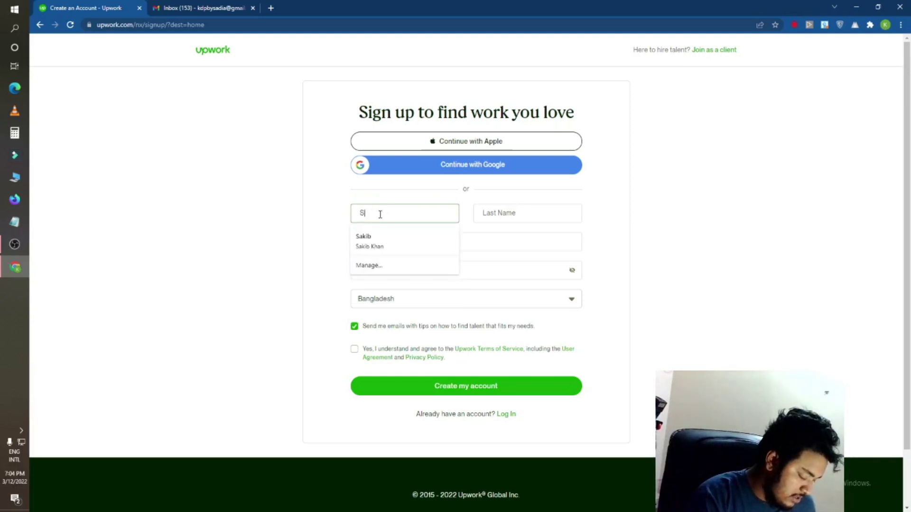
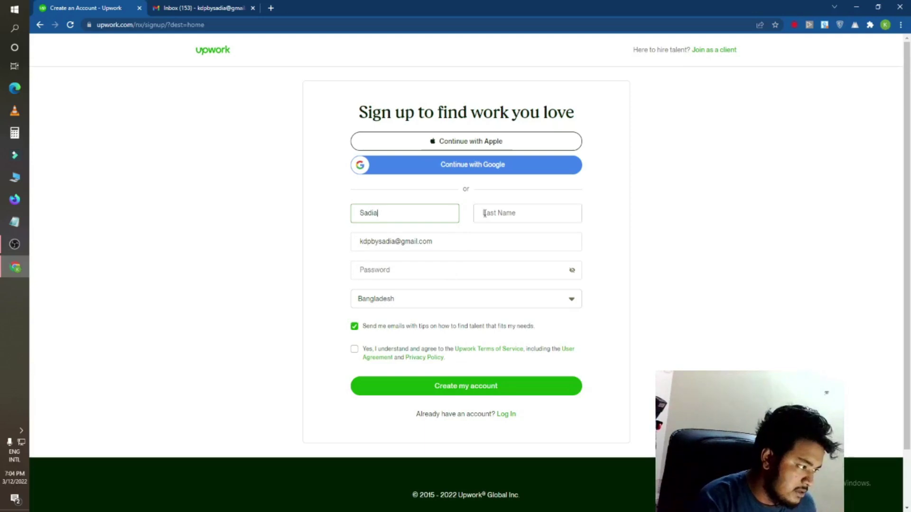
Step: Enter the last name and type the account password
click(483, 213)
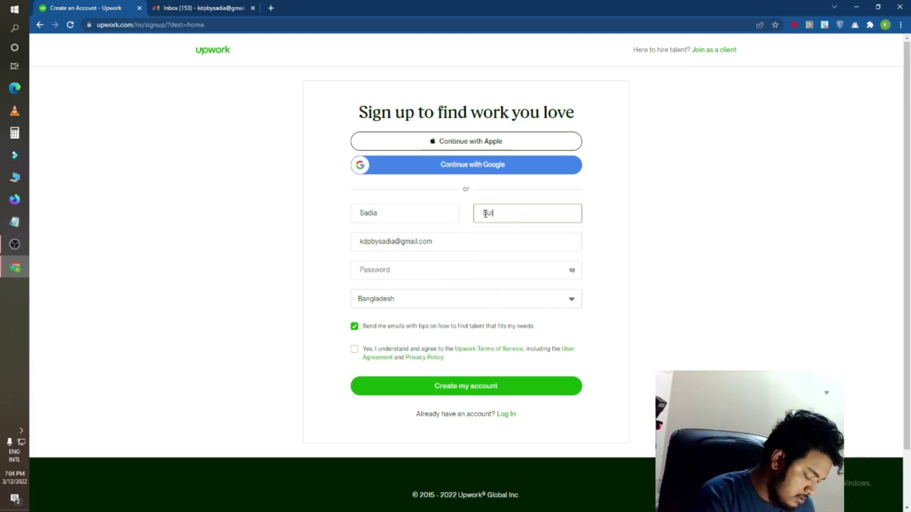
click(275, 283)
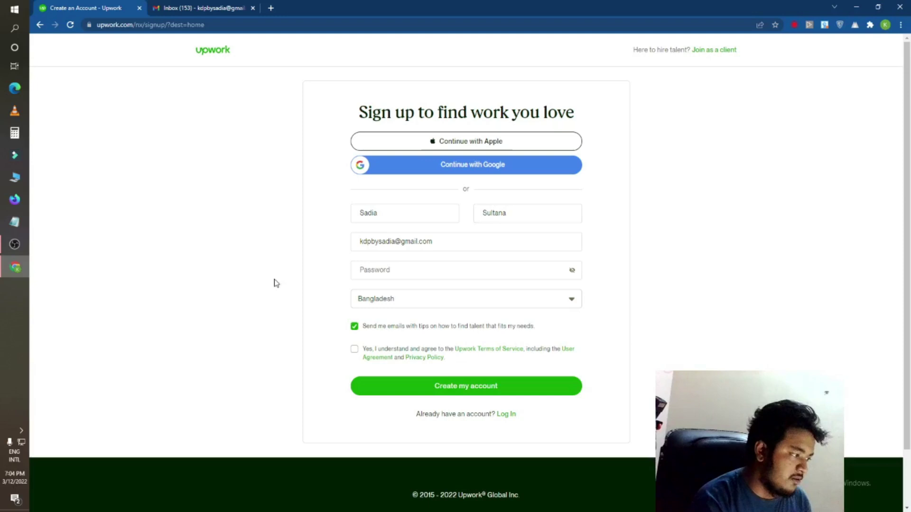
scroll(378, 242, down, 2)
click(387, 206)
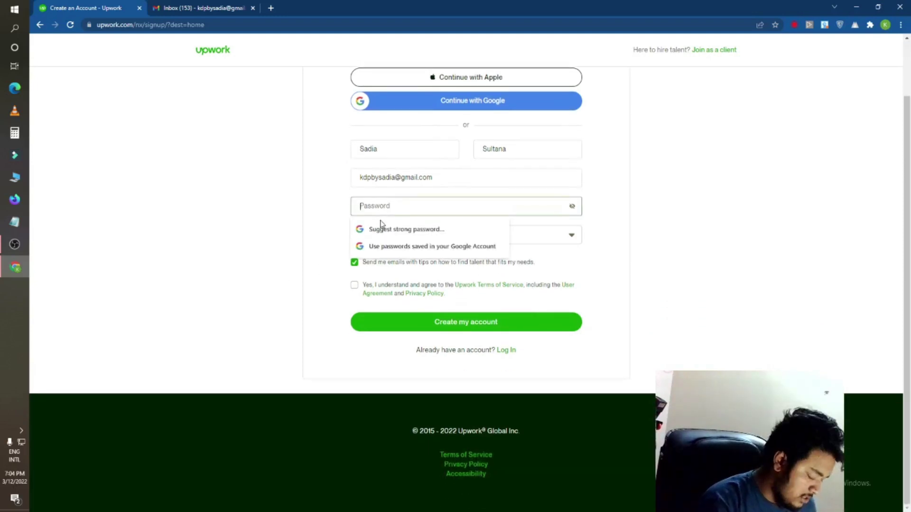
text(s)
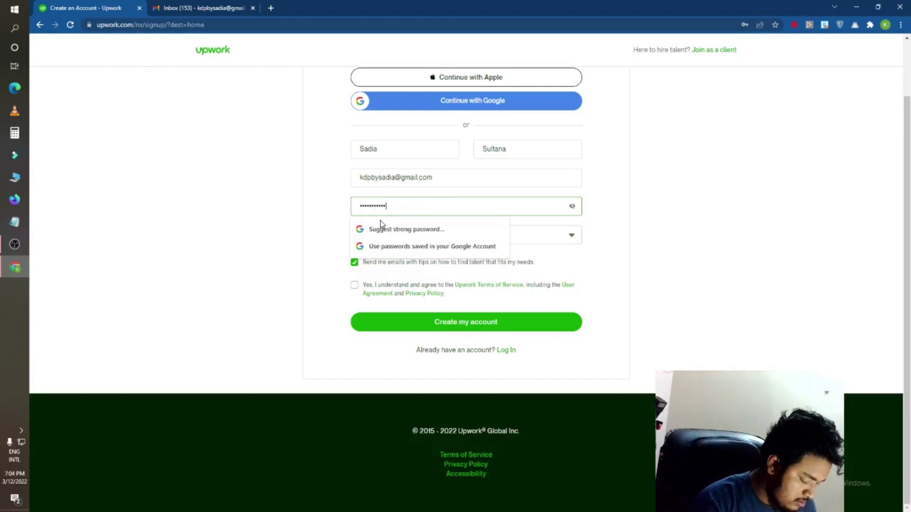
click(647, 256)
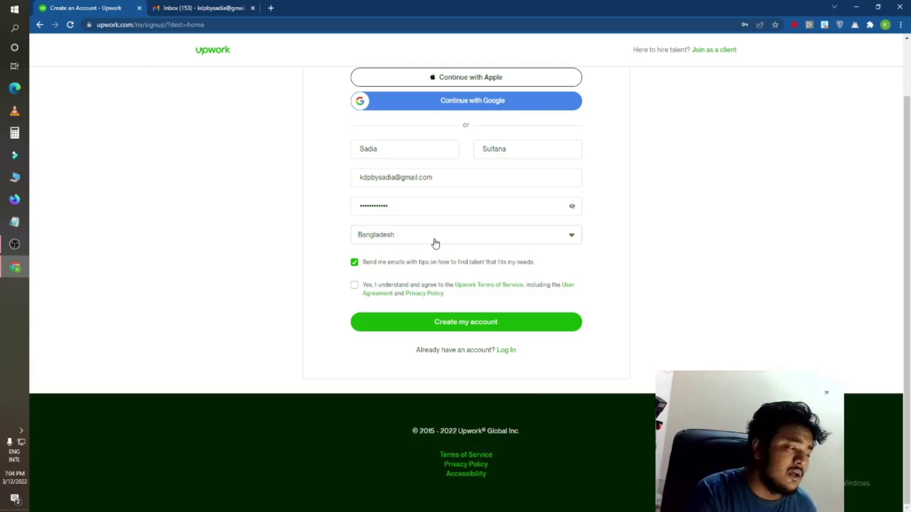
Step: Accept the Terms of Service, submit 'Create my account' past the gmail warning, and save the password
click(355, 285)
click(424, 327)
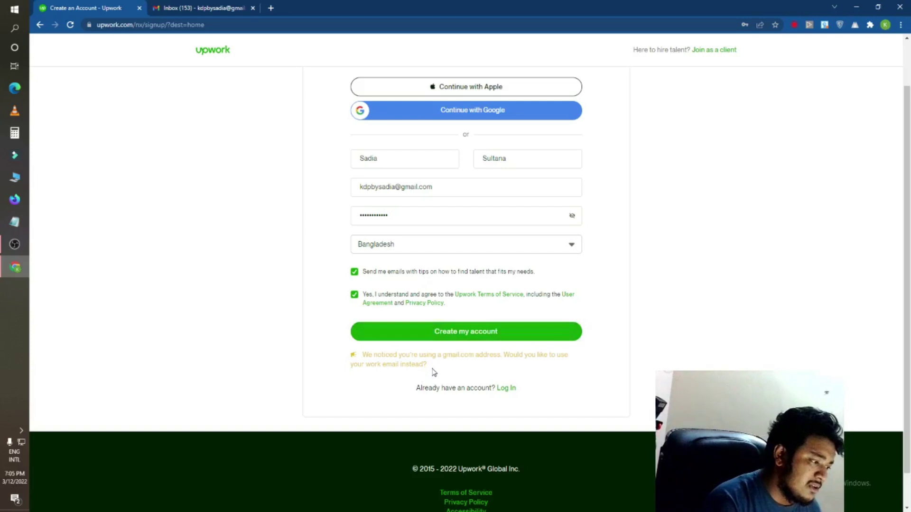
drag(432, 370, 377, 355)
click(377, 377)
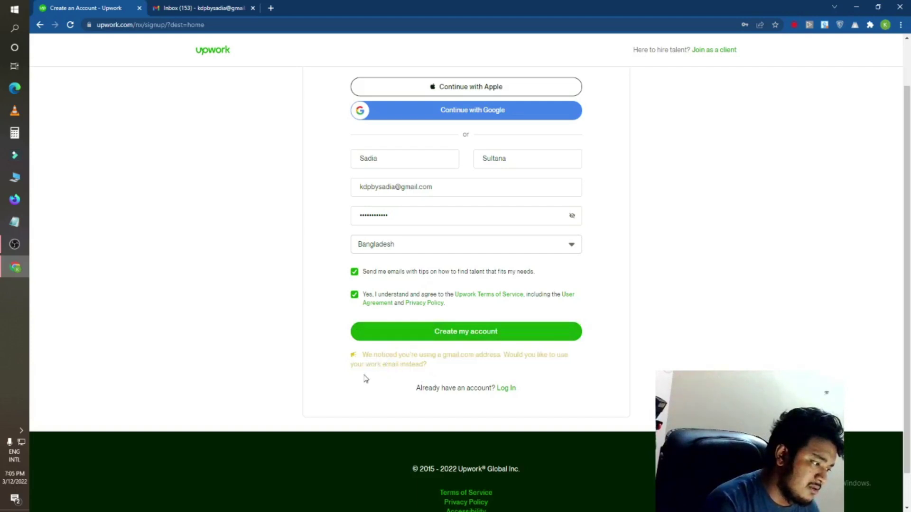
click(428, 334)
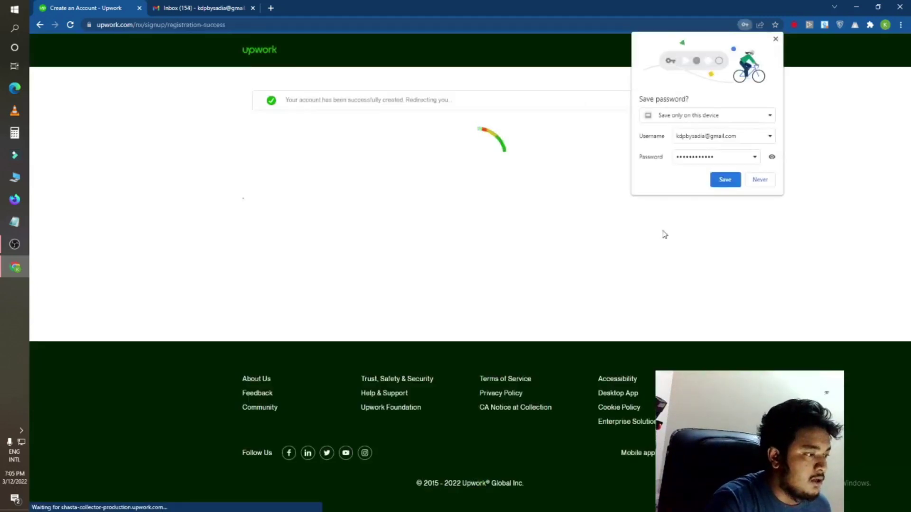
click(730, 183)
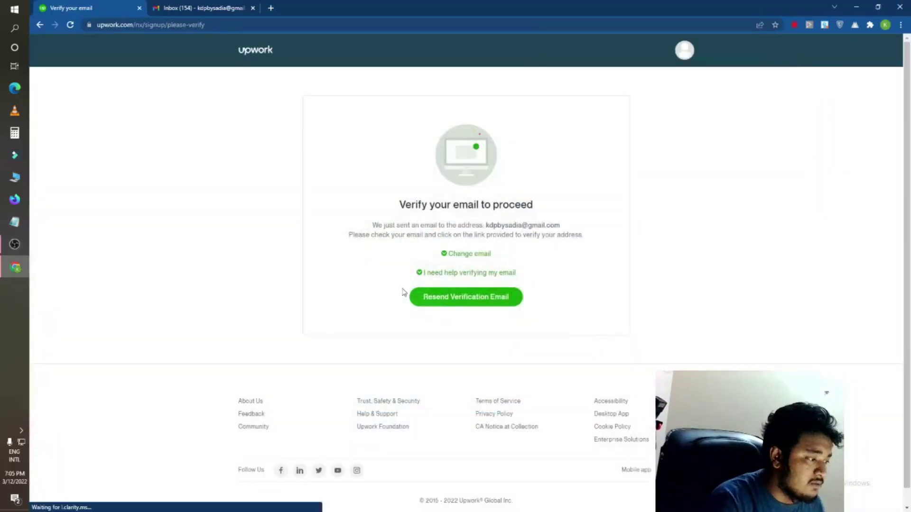
Step: Open the 'Verify your email address' message in Gmail and click Verify Email
click(201, 8)
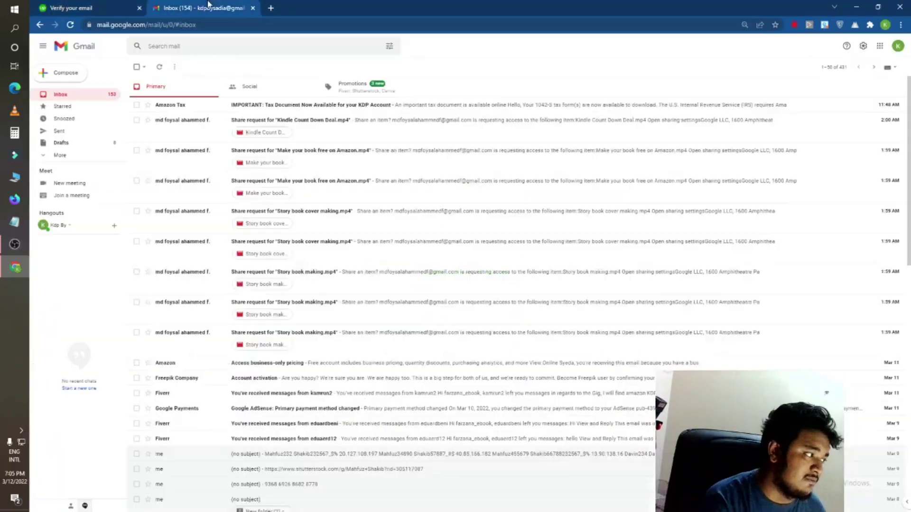
click(247, 110)
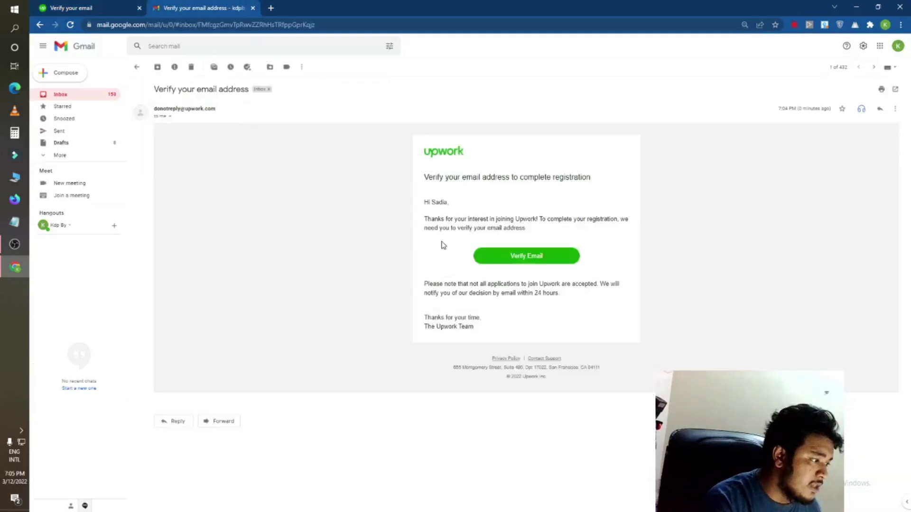
click(506, 256)
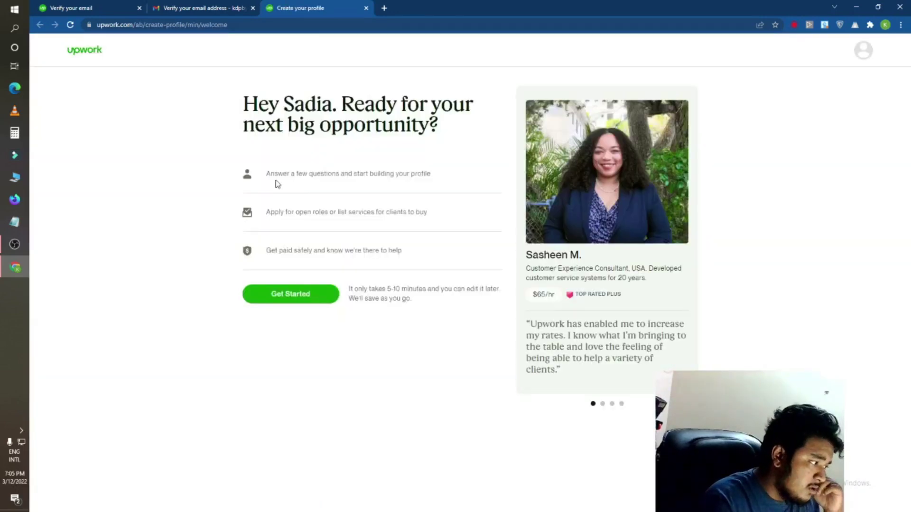
Step: Start the profile, answer 'new to freelancing' and 'earn my main income', then skip work preferences
click(320, 295)
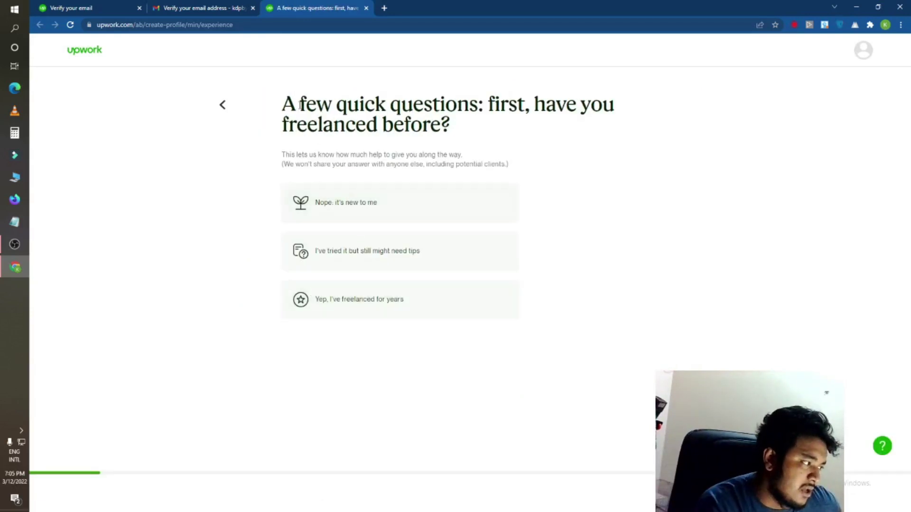
drag(294, 98, 530, 135)
click(530, 135)
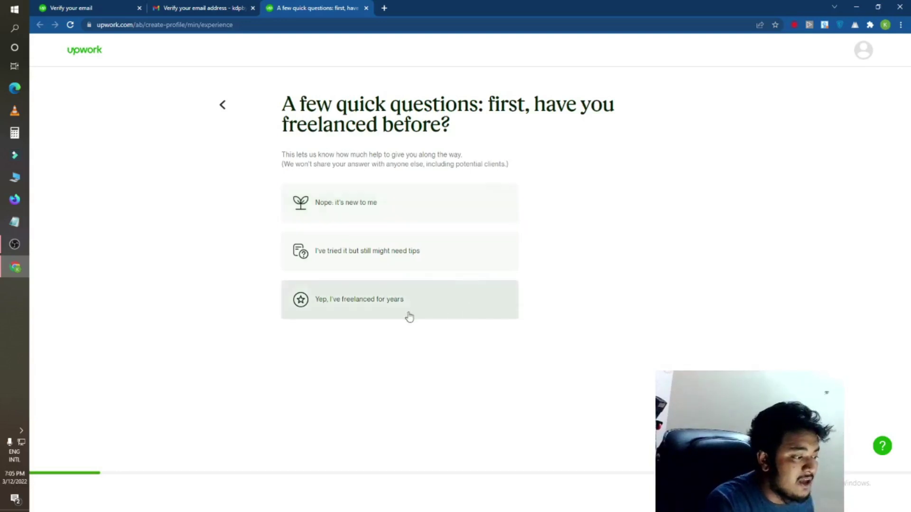
click(389, 221)
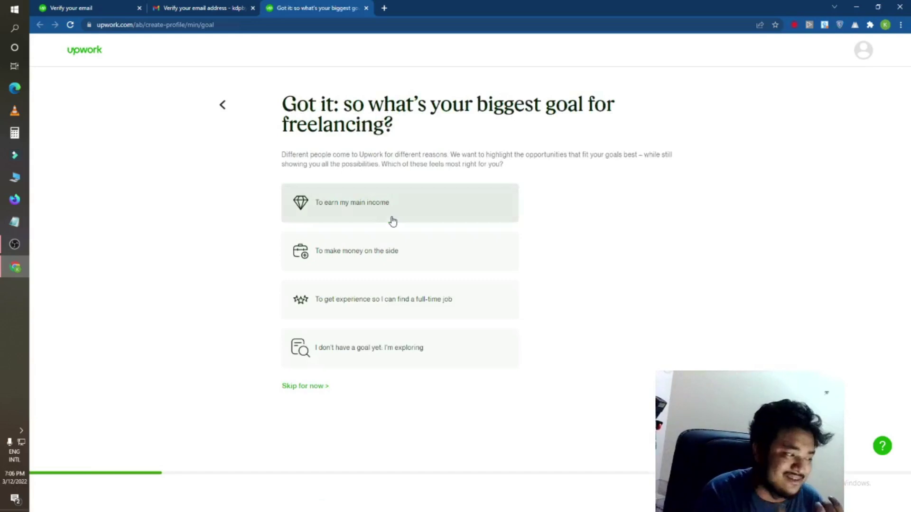
click(392, 222)
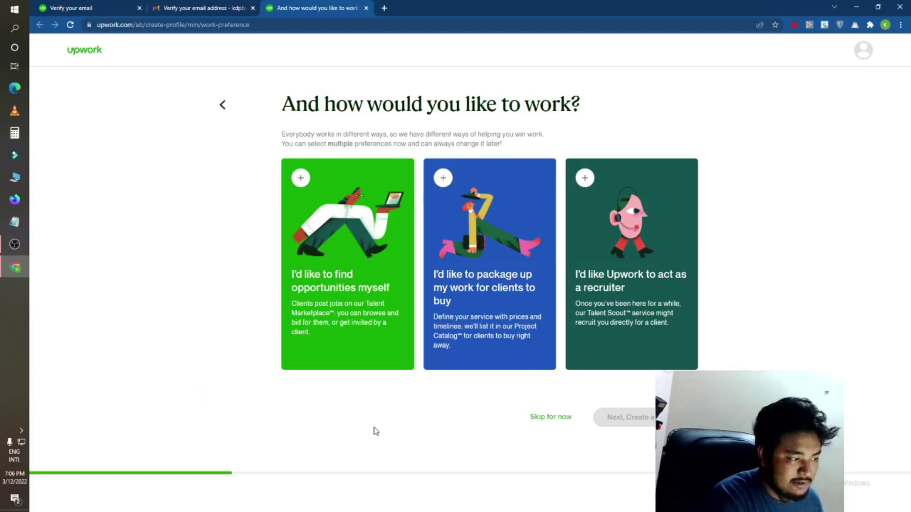
click(538, 422)
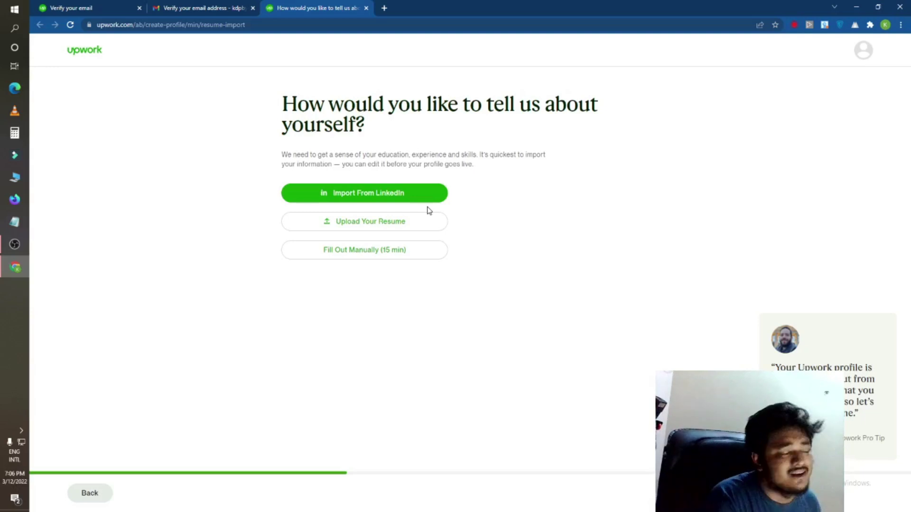
Step: Choose manual profile entry and set the title to 'Graphics design'
click(331, 250)
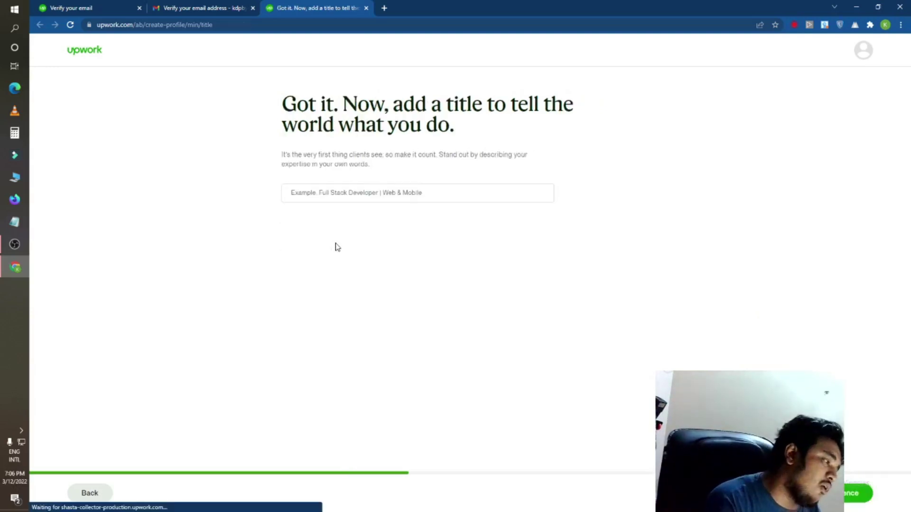
click(351, 197)
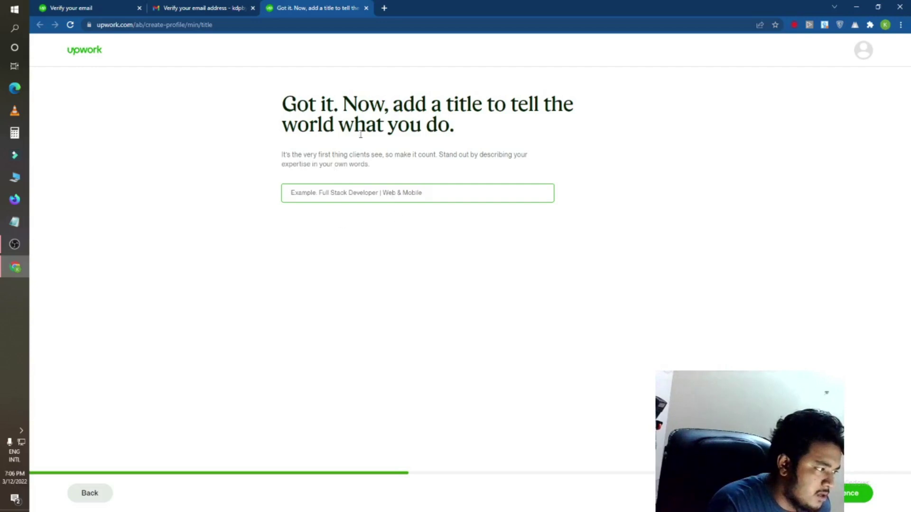
drag(393, 106, 455, 126)
click(435, 187)
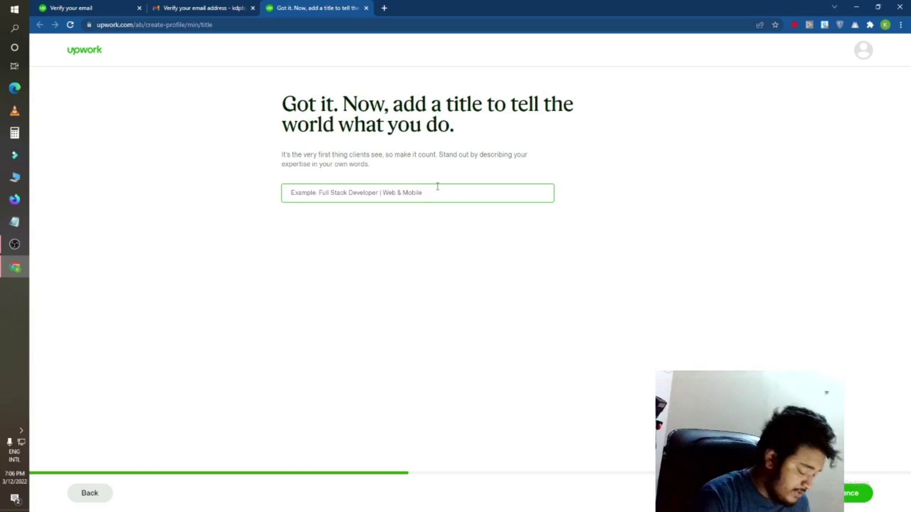
text(Grap)
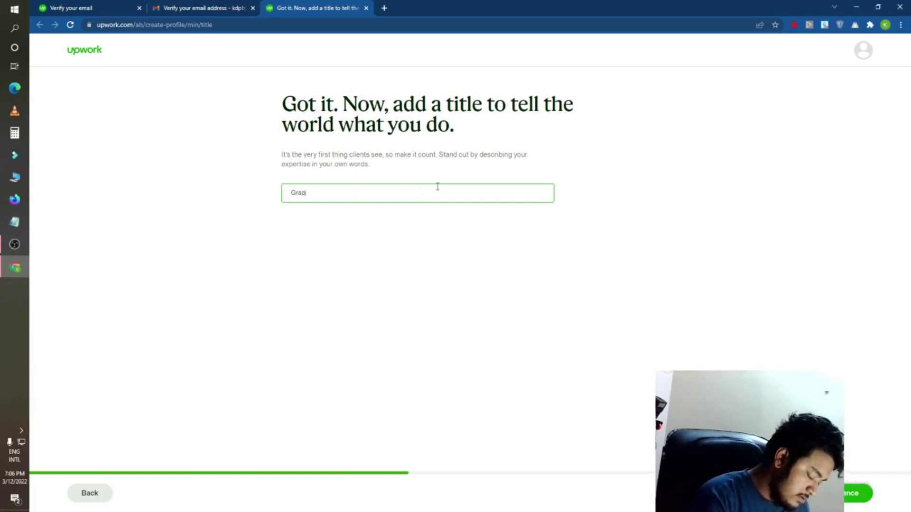
text(hics des)
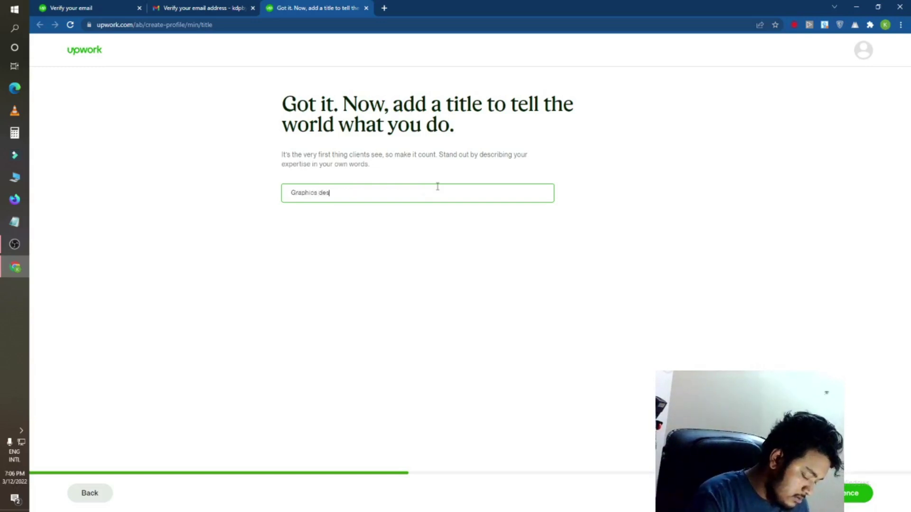
text(ign)
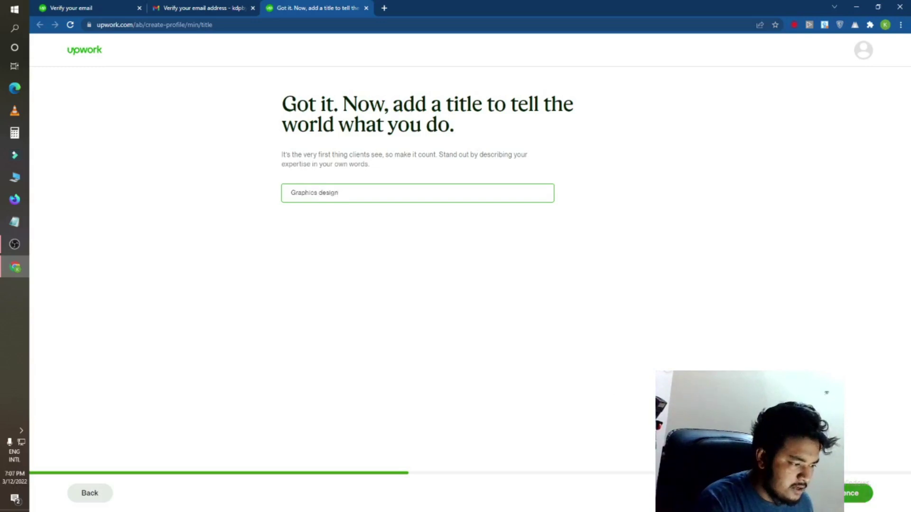
click(867, 493)
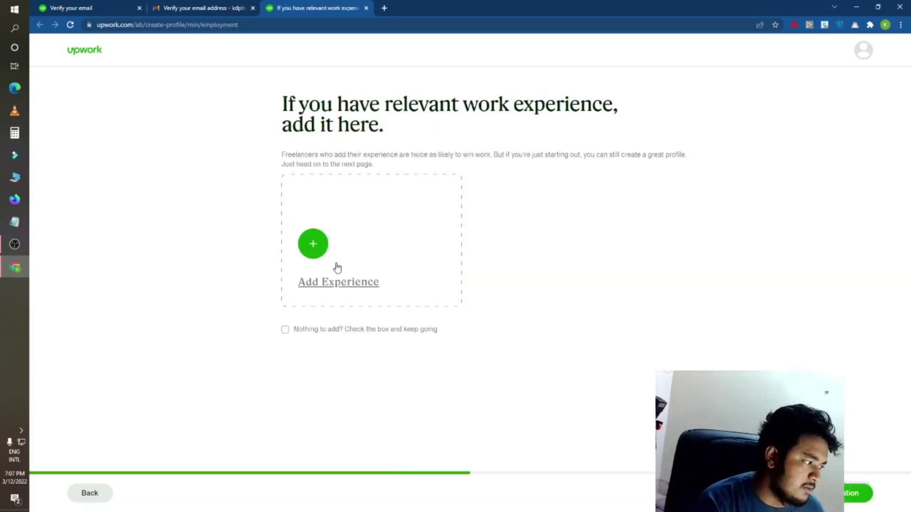
Step: Mark 'Nothing to add' for work experience, continue, and tick it on the education page
click(314, 243)
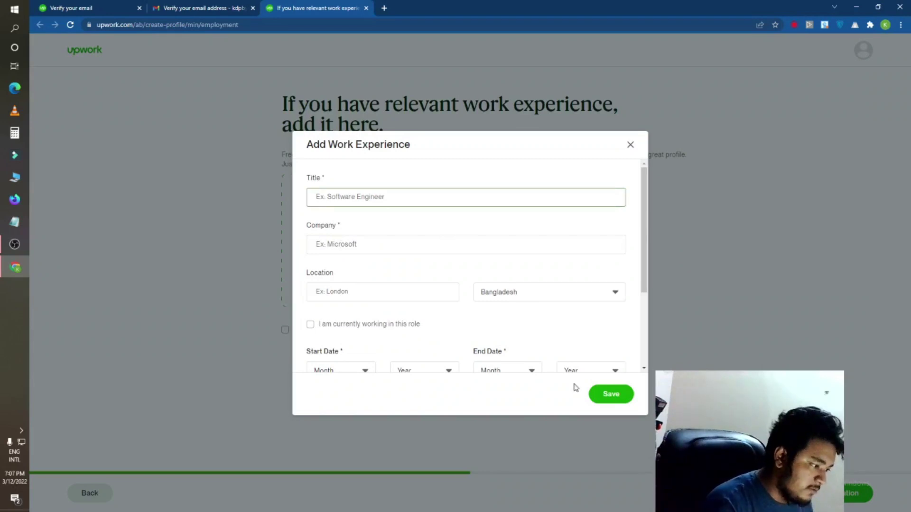
click(630, 145)
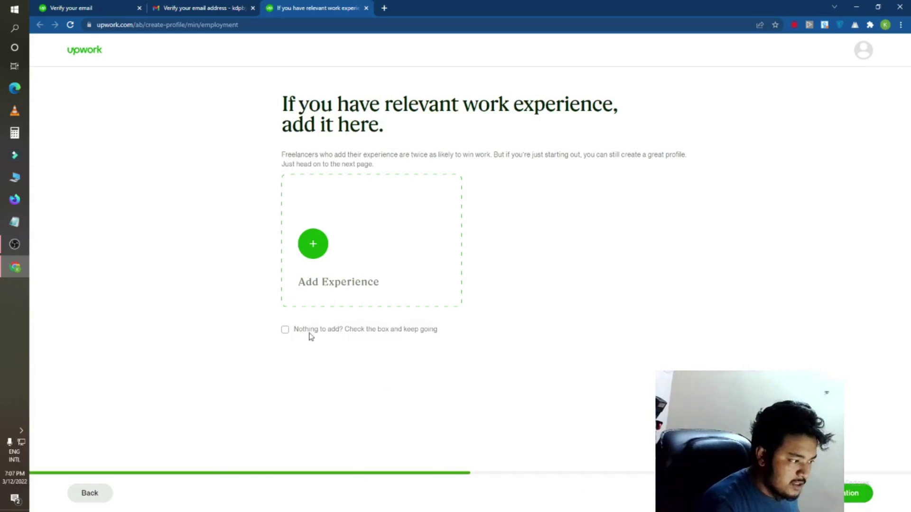
click(286, 329)
click(858, 493)
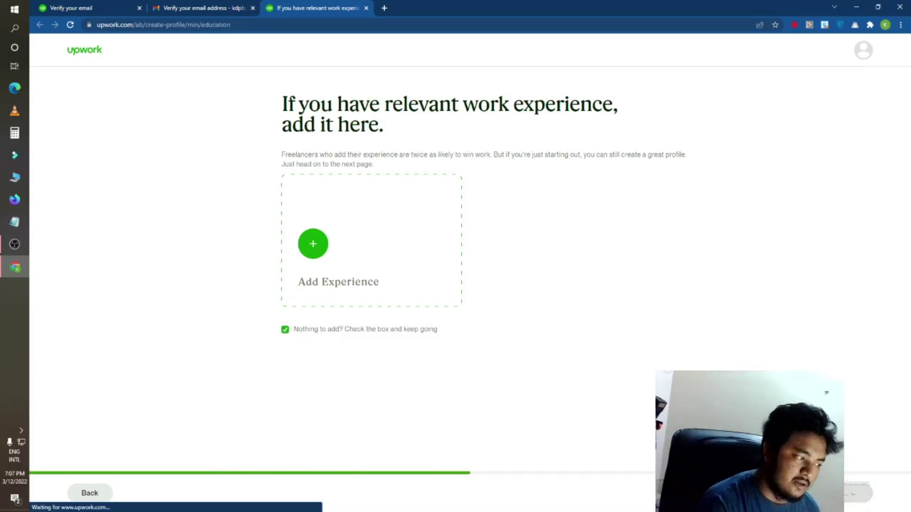
click(319, 321)
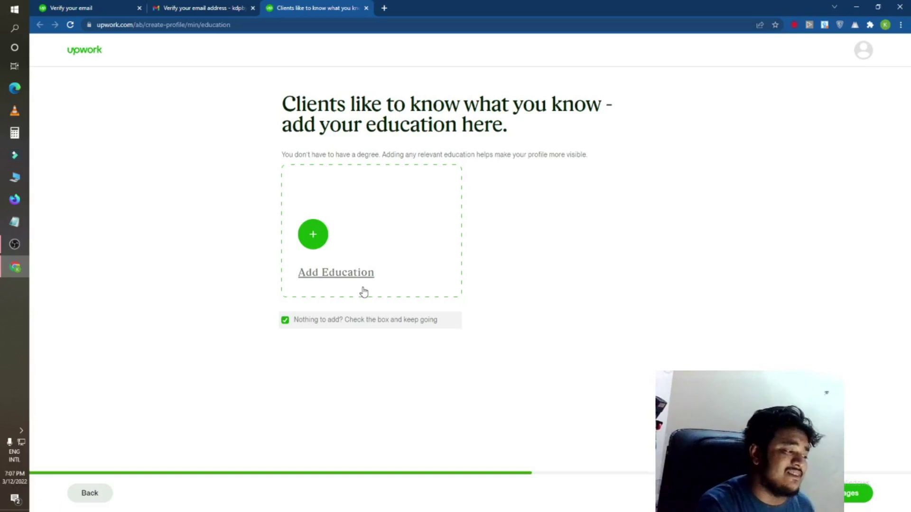
Step: Add an education entry for the school 'Jogot Moni High School'
click(313, 234)
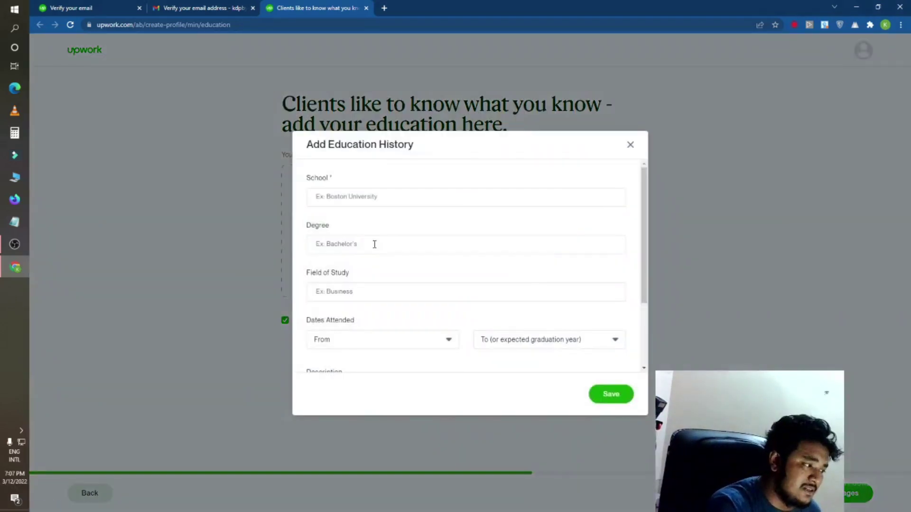
click(364, 198)
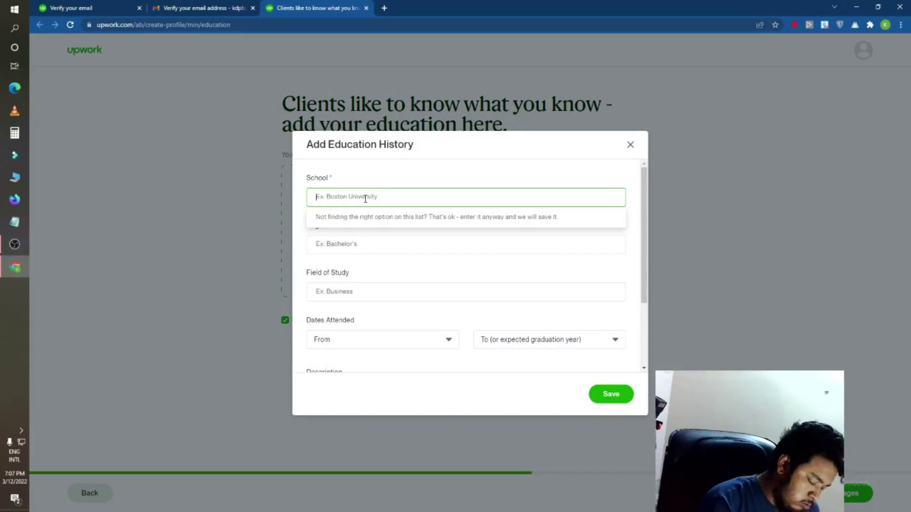
text(Jog)
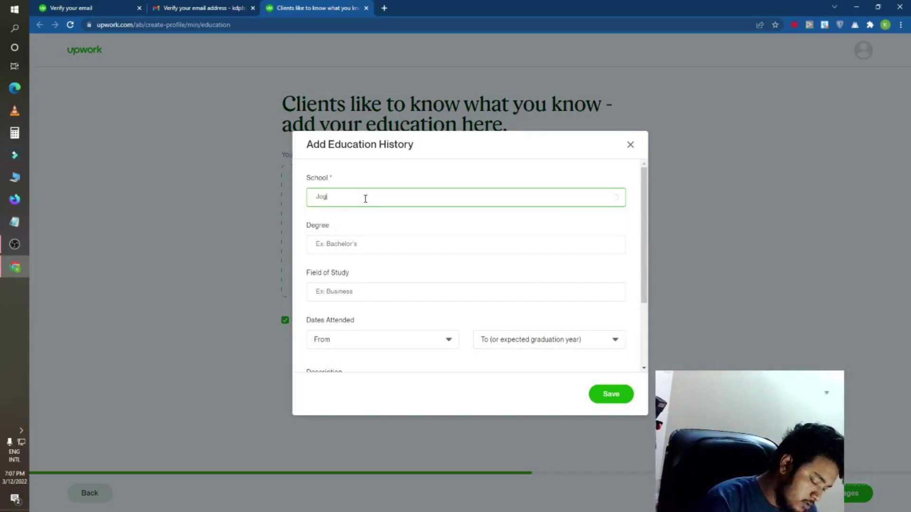
text(ot Moni)
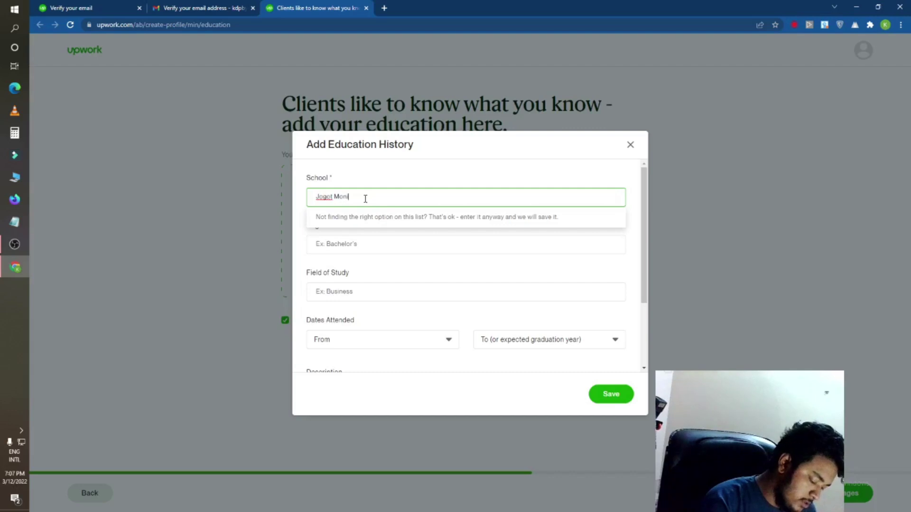
text( High)
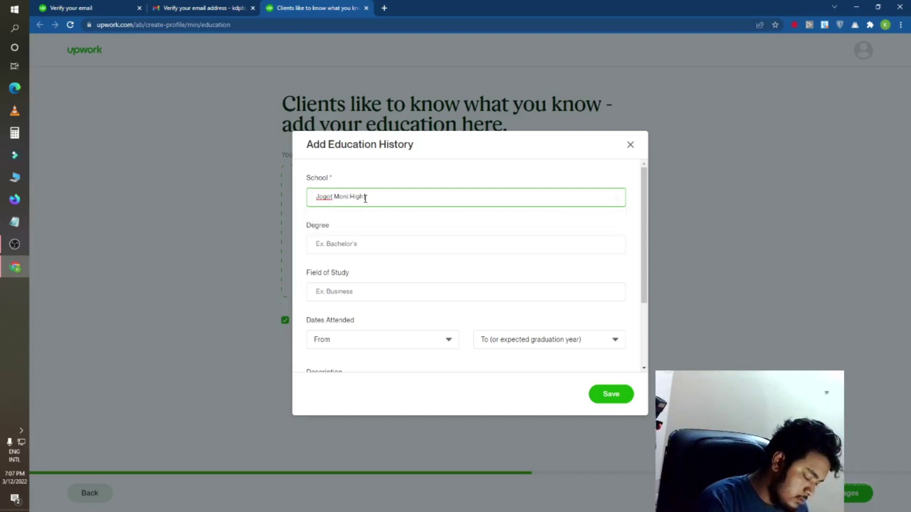
text( School)
Step: Set the degree to Bachelor of Science (BS)
click(353, 246)
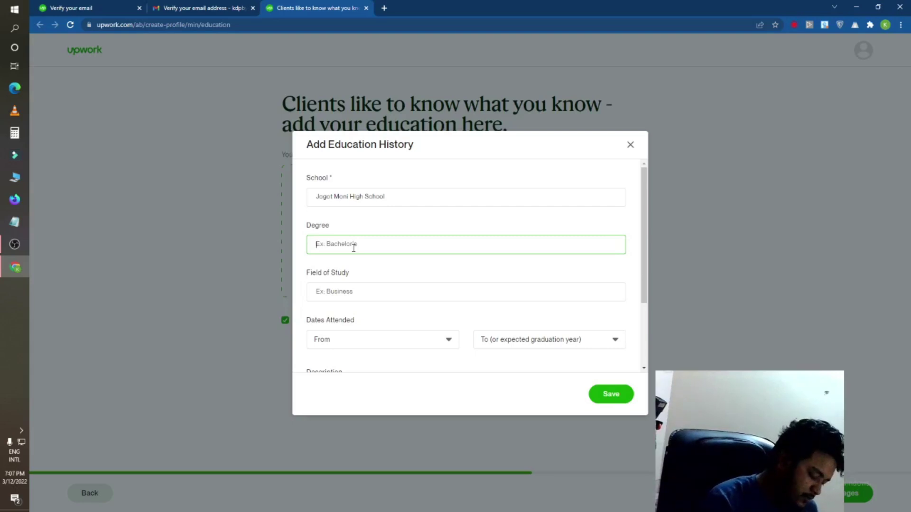
text(Fully done)
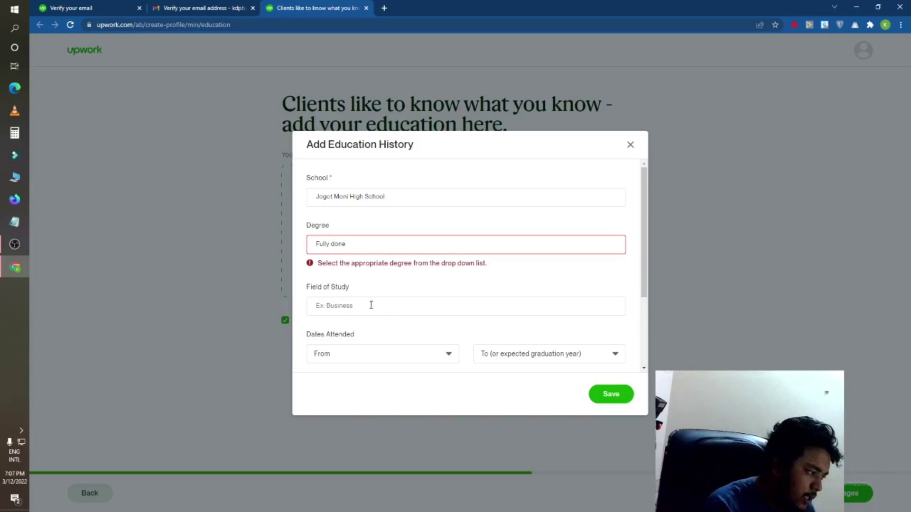
click(370, 304)
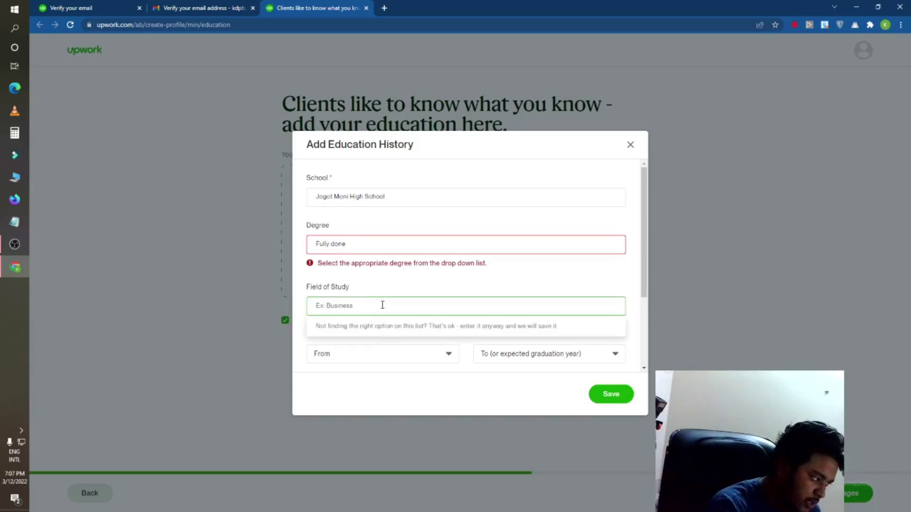
drag(361, 245, 215, 259)
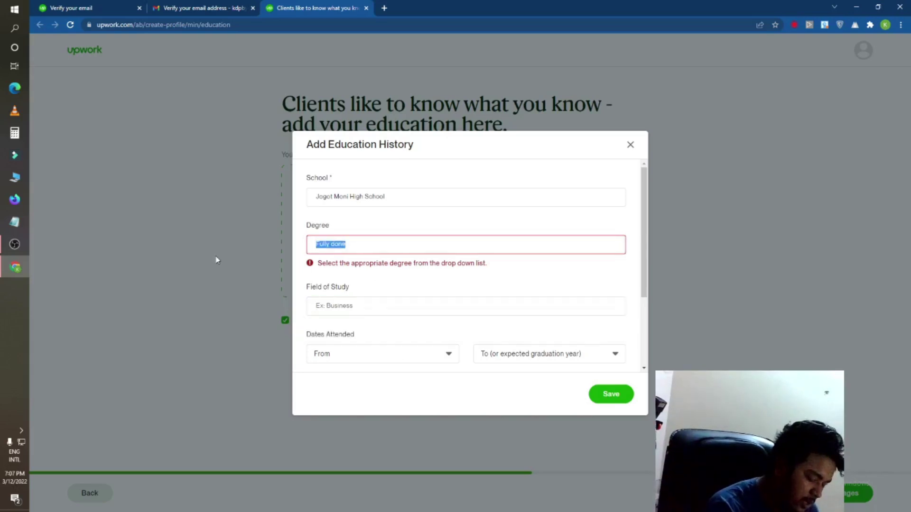
key(BackSpace)
text(SSCD)
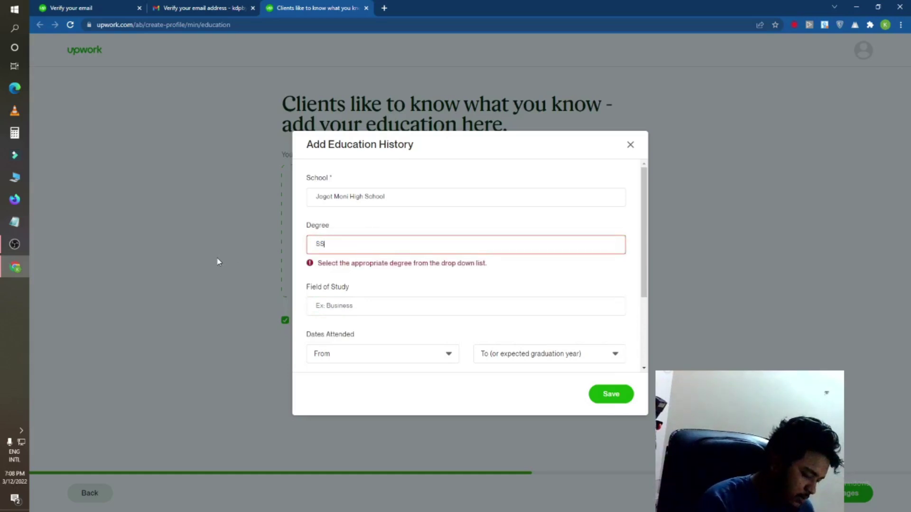
key(BackSpace)
click(427, 304)
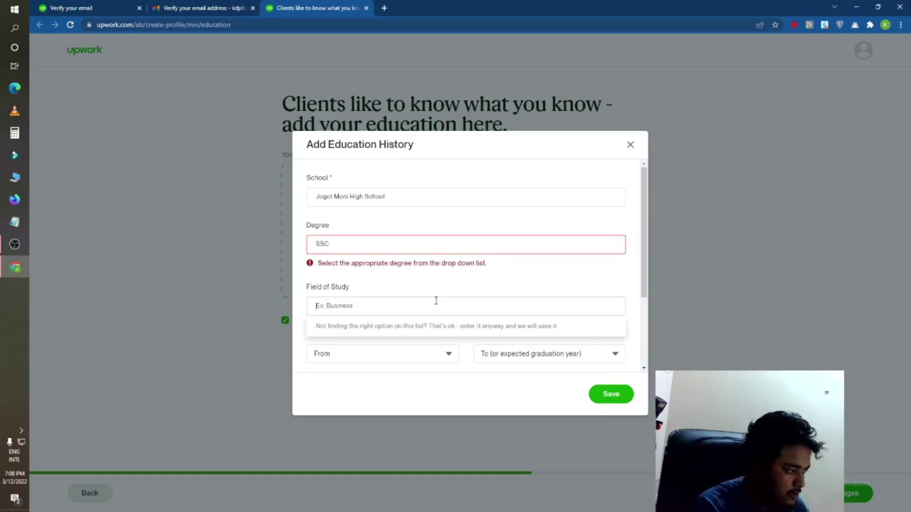
click(405, 289)
click(376, 304)
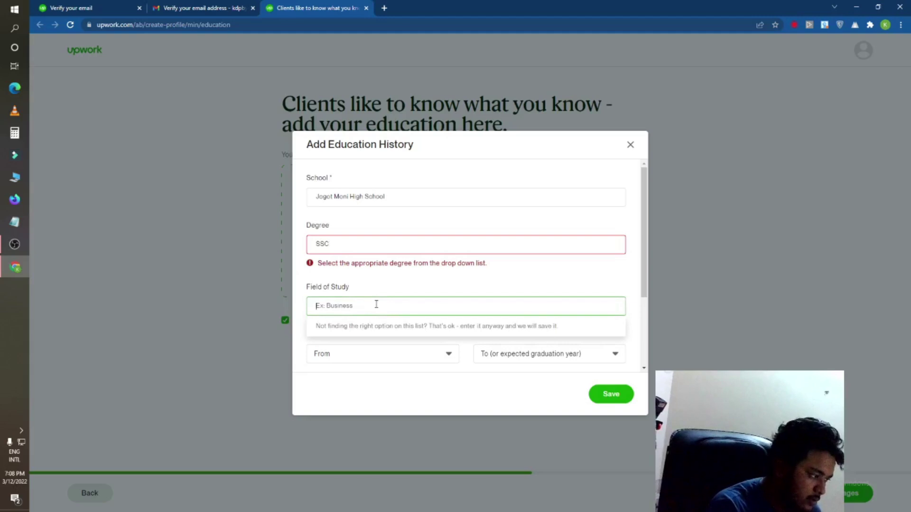
click(402, 288)
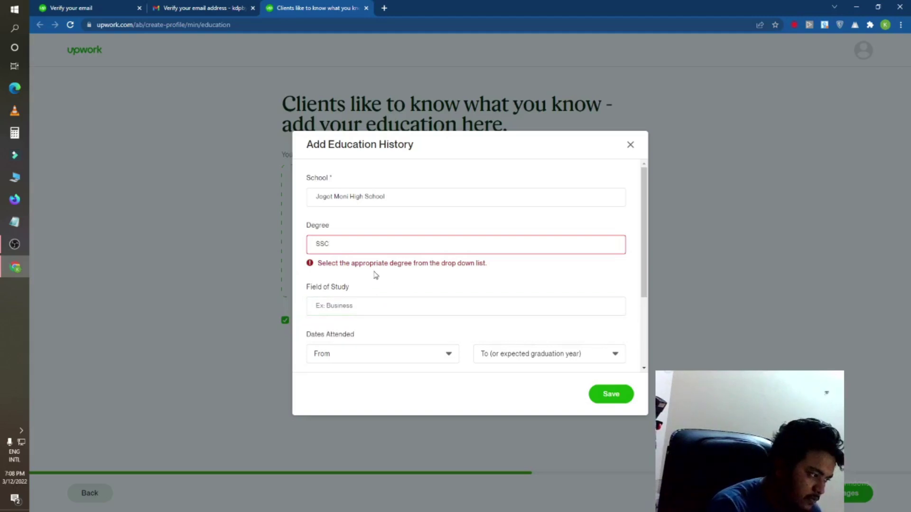
click(388, 244)
click(386, 306)
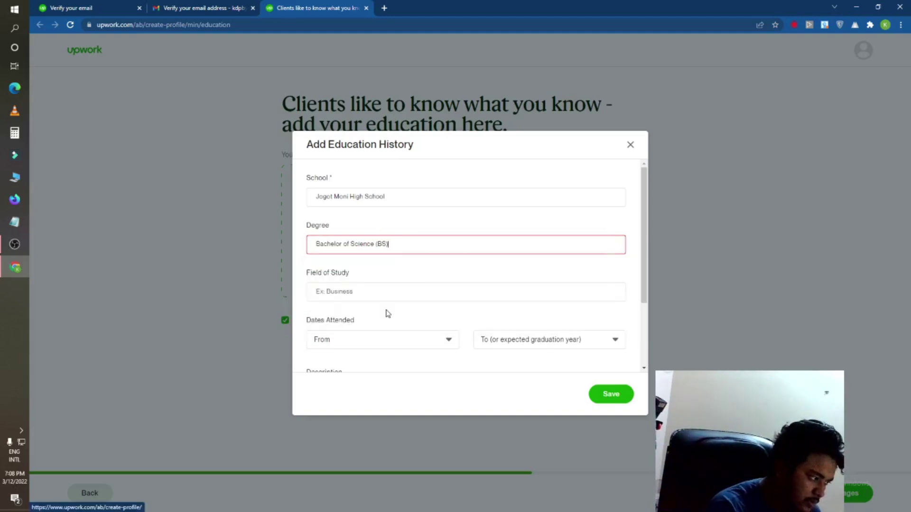
Step: Set the start year to 2015
scroll(465, 357, down, 2)
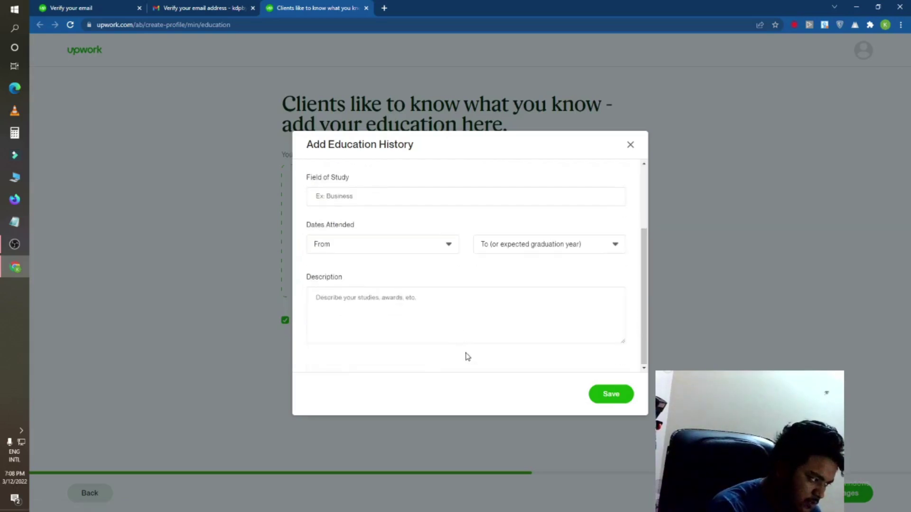
click(400, 251)
click(392, 308)
click(399, 252)
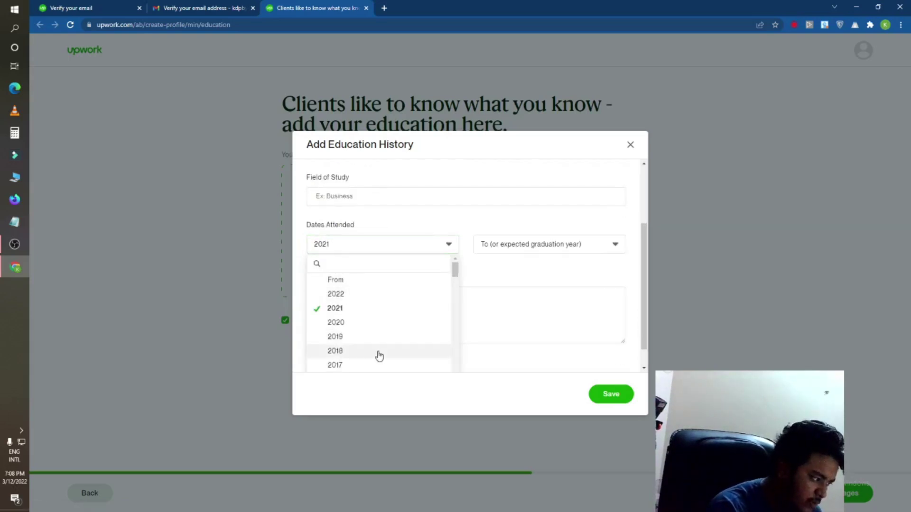
scroll(375, 351, down, 4)
click(373, 330)
click(416, 246)
scroll(393, 309, up, 3)
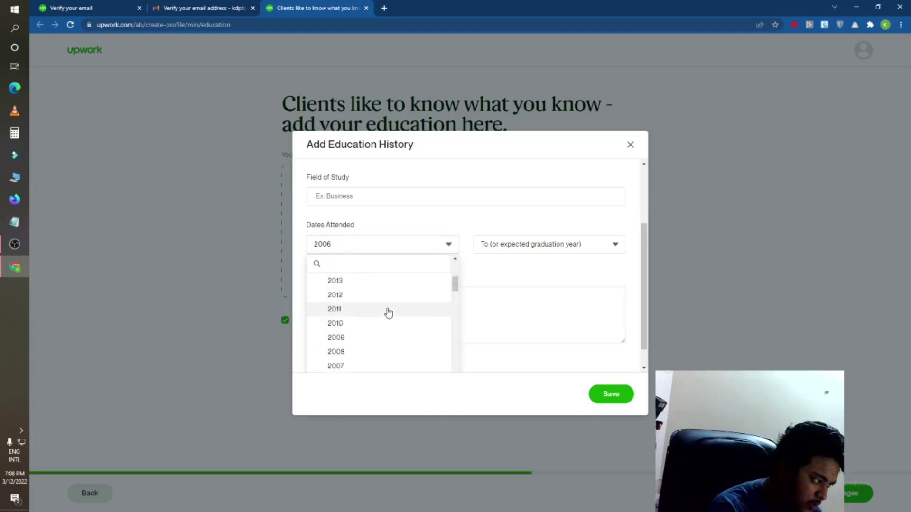
click(372, 294)
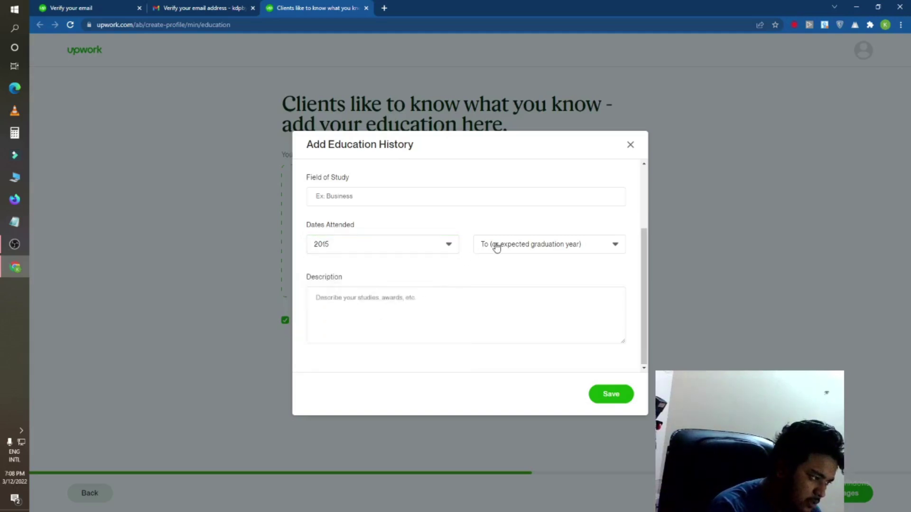
Step: Set the end year to 2020 and save the education entry
click(494, 245)
scroll(516, 344, up, 3)
scroll(519, 344, down, 5)
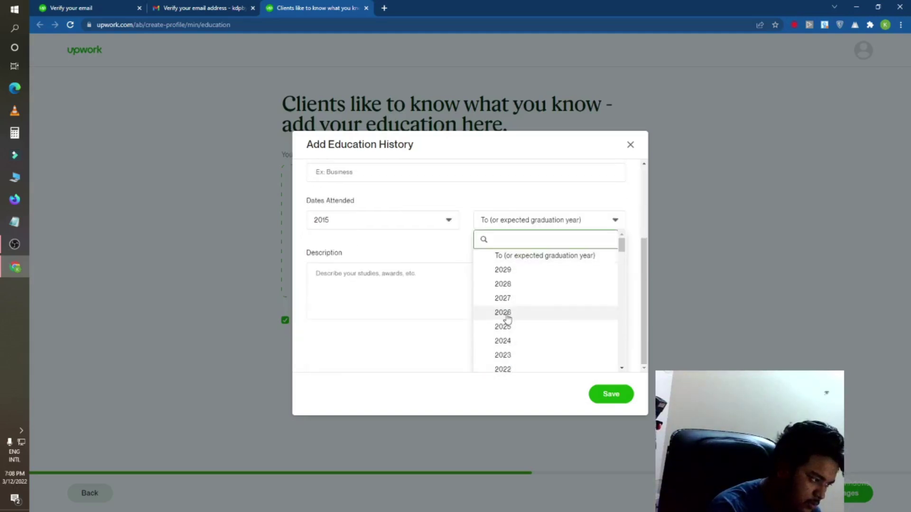
click(516, 257)
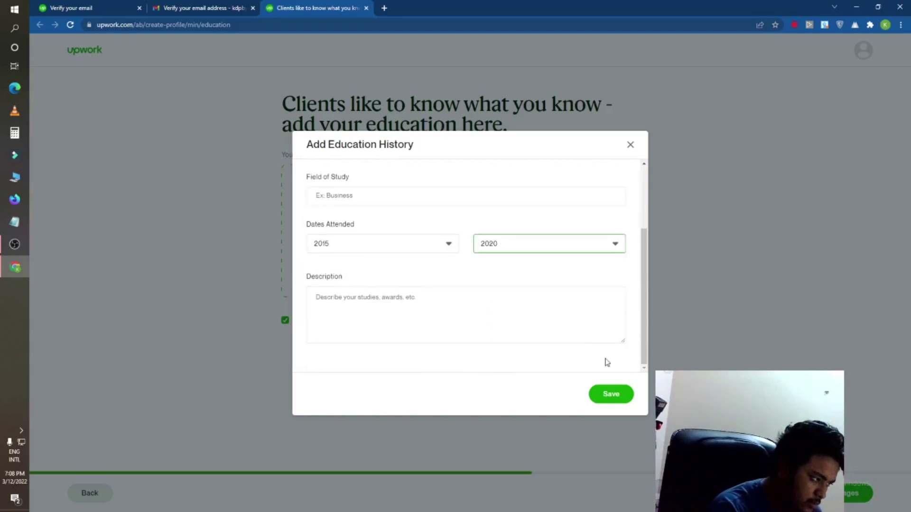
click(608, 393)
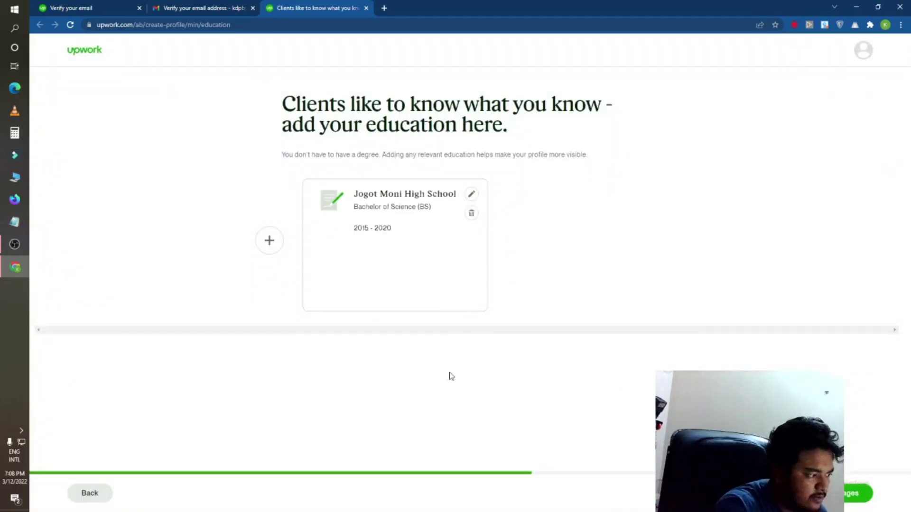
Step: Set English proficiency to Native or Bilingual
click(856, 493)
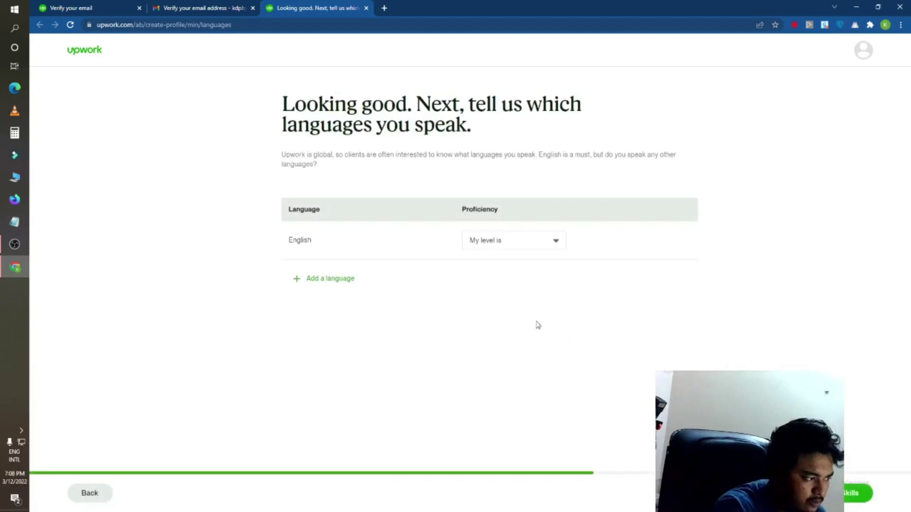
click(498, 243)
click(517, 320)
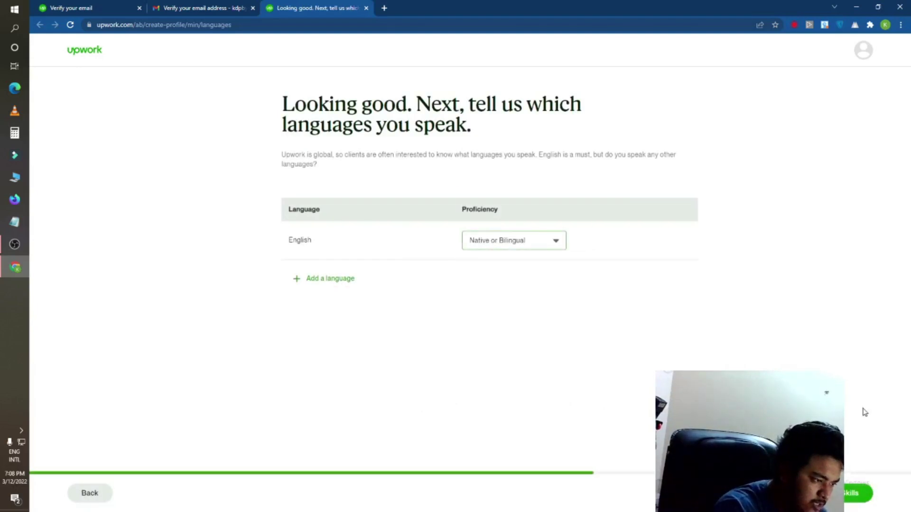
Step: Add Graphic Design, Digital Design and Visual Communication as profile skills
click(850, 502)
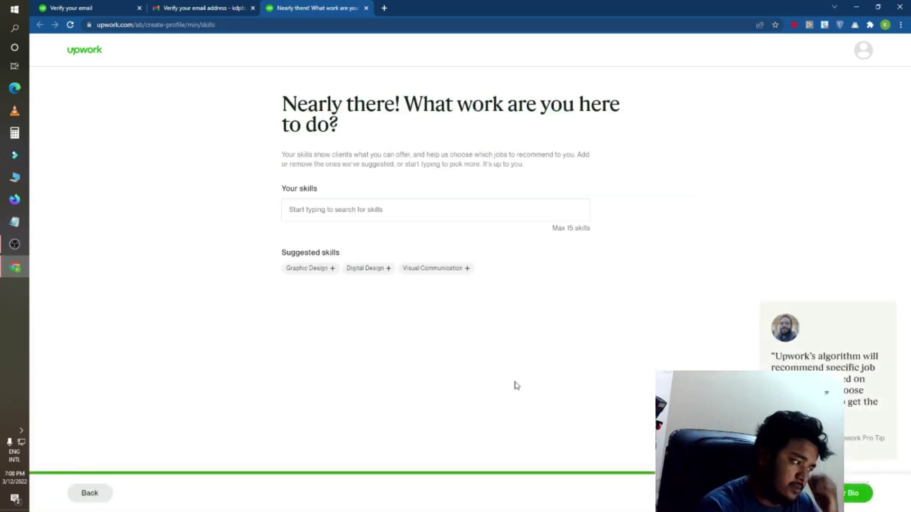
click(313, 269)
click(325, 269)
click(332, 269)
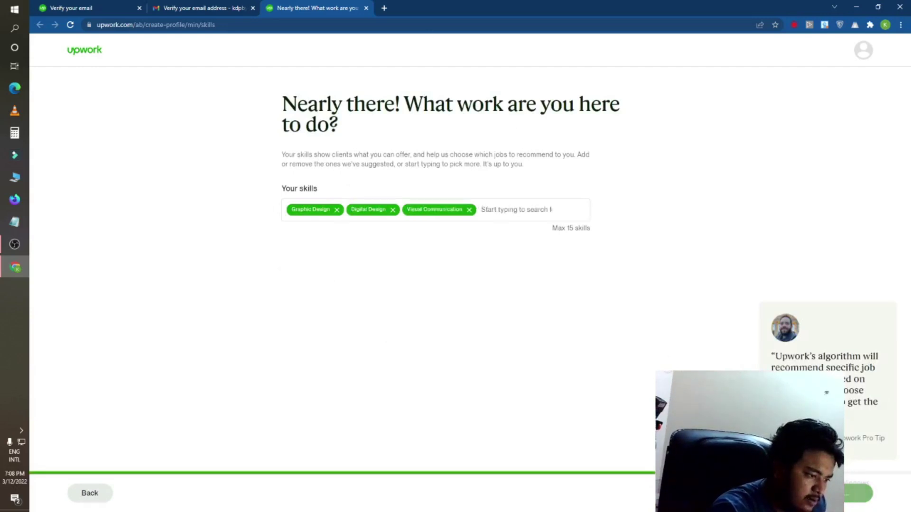
click(856, 494)
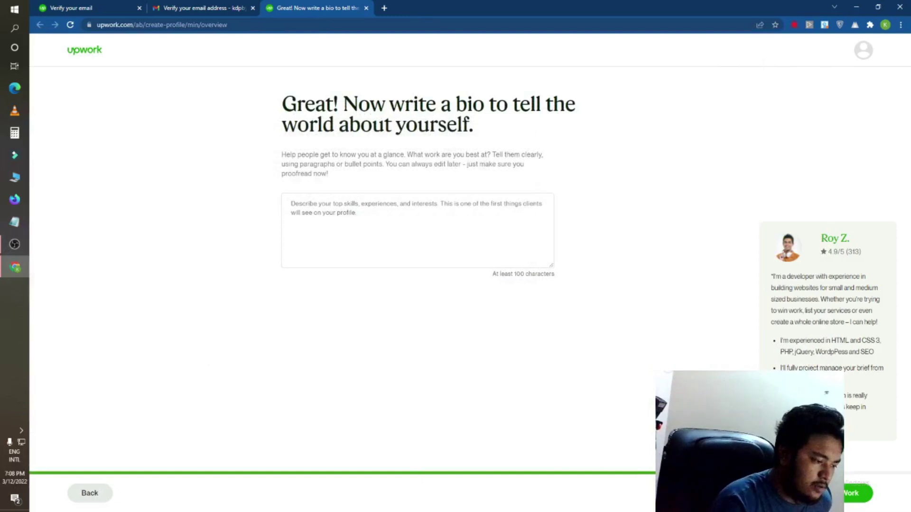
Step: Write the bio: 'I am a professional Graphics designer. I have a 5 years experience… can do any type of design'
click(867, 493)
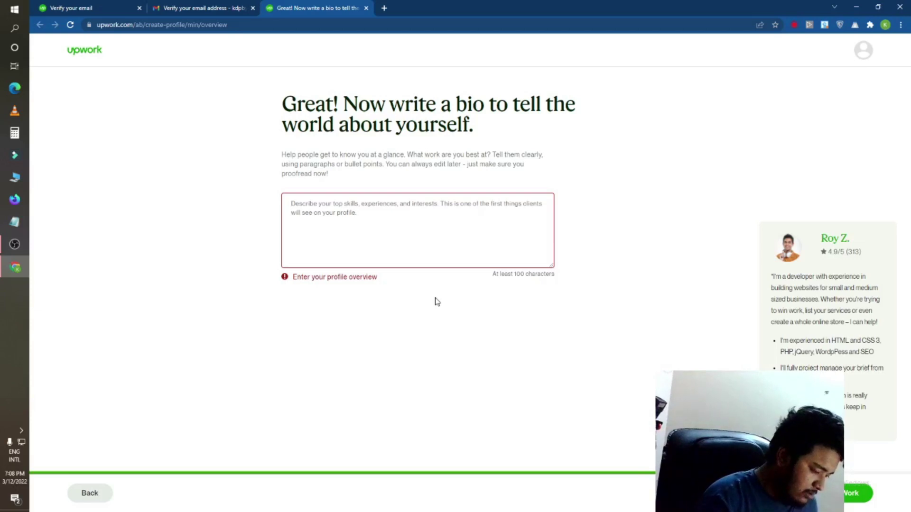
text(I am a)
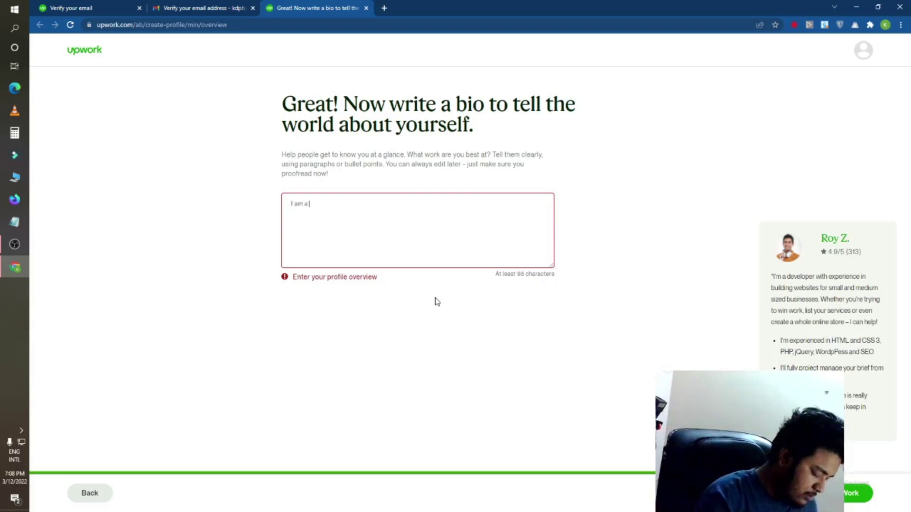
text( professi)
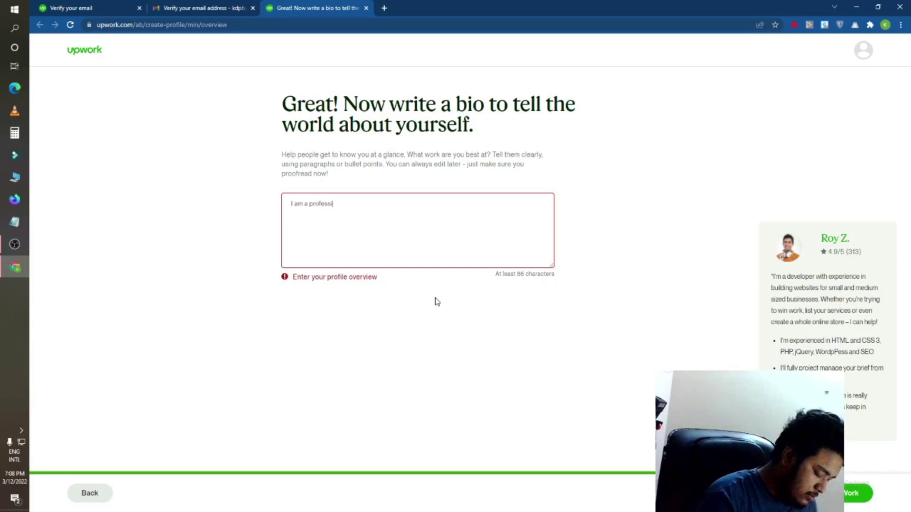
text(onal )
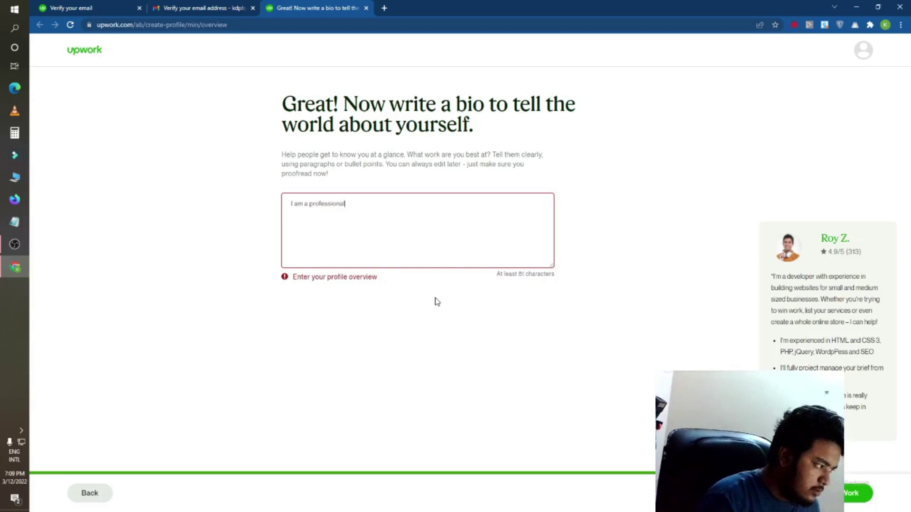
text(Grap)
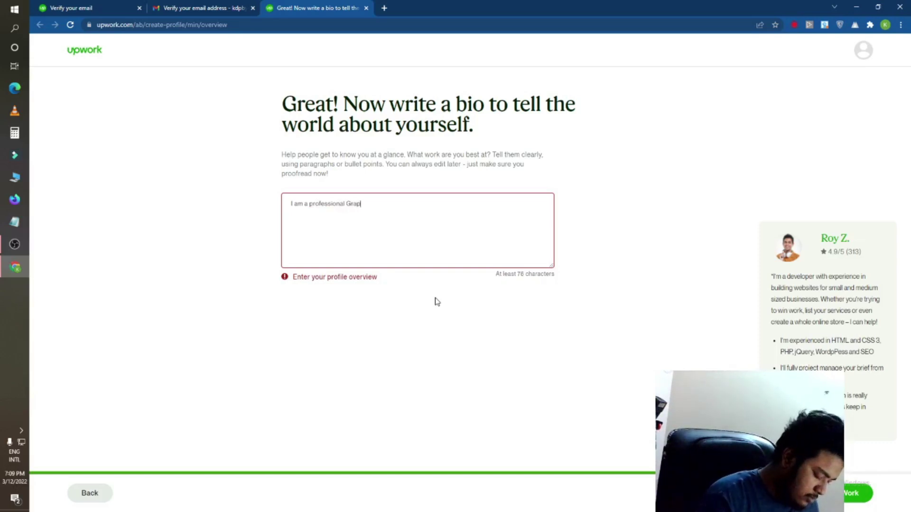
text(hics desi)
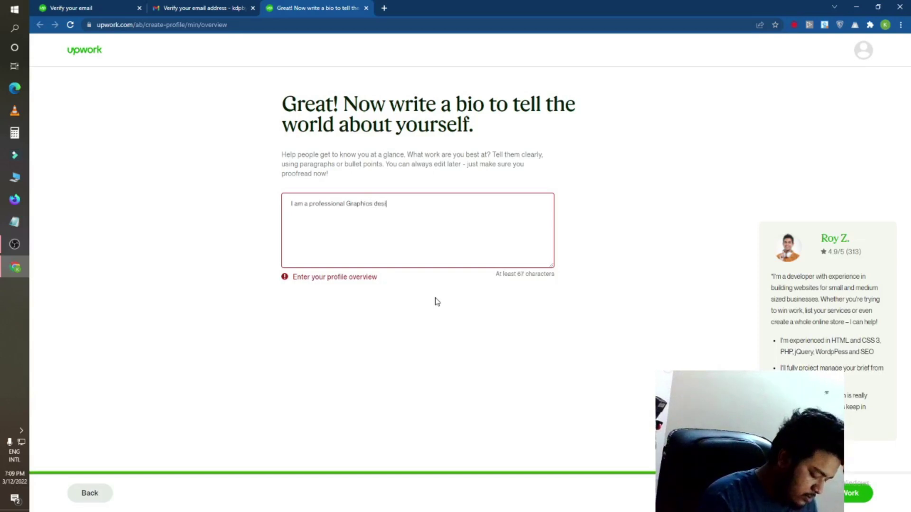
text(gner. I)
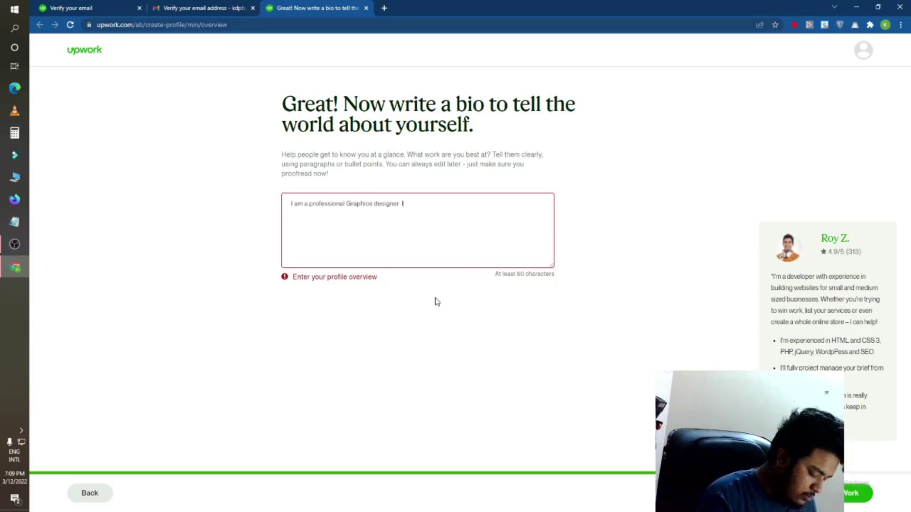
text( have a )
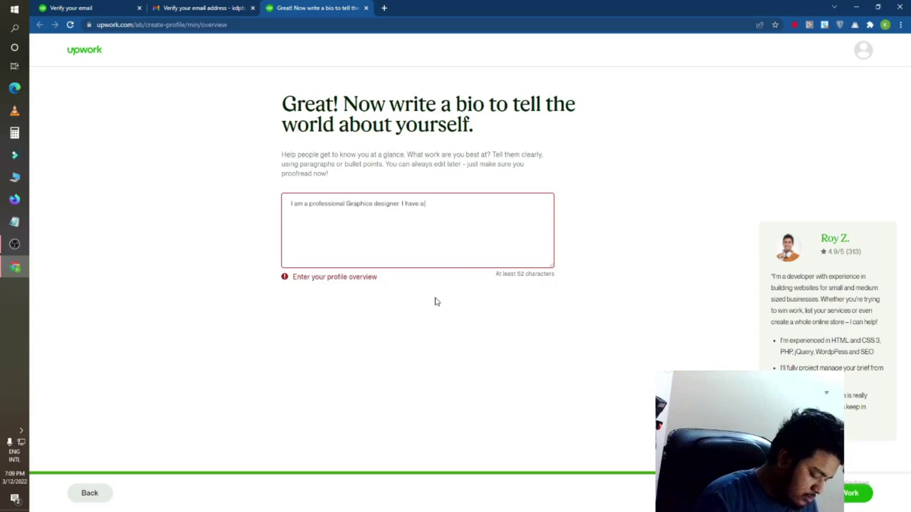
text(5 years e)
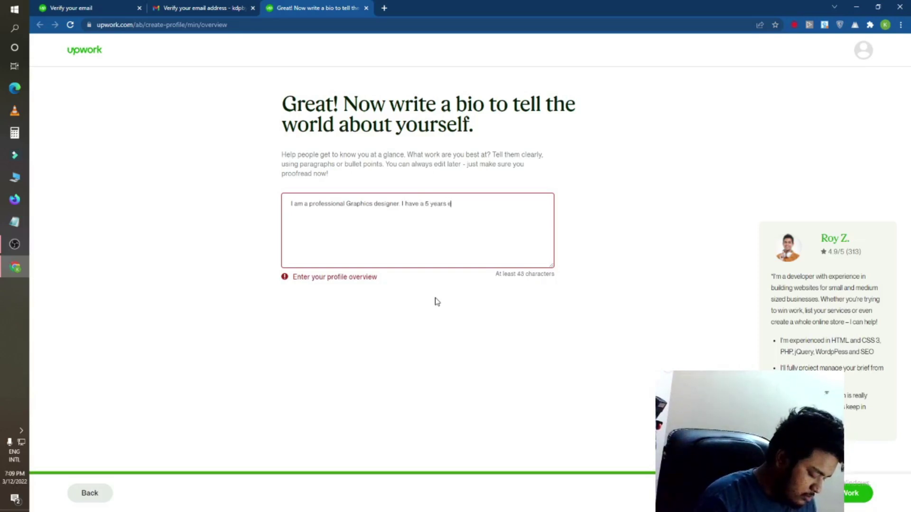
text(xperie)
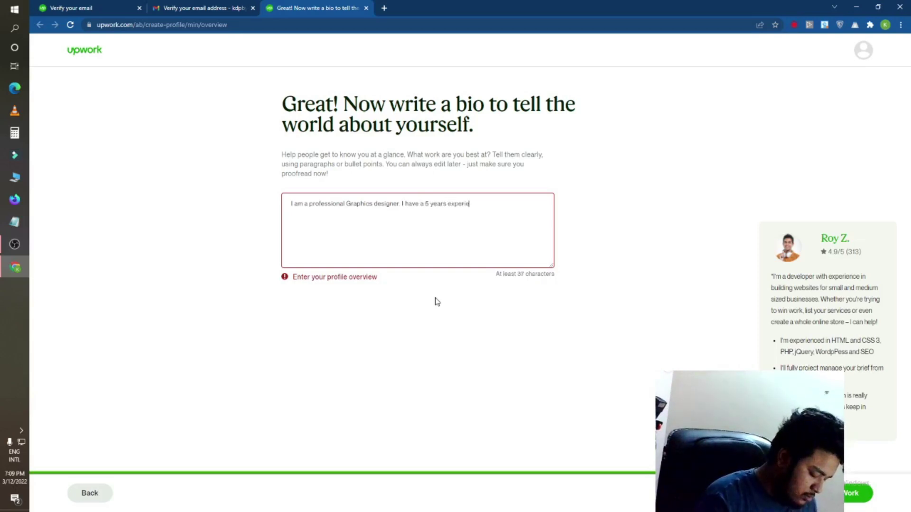
text(nce about it)
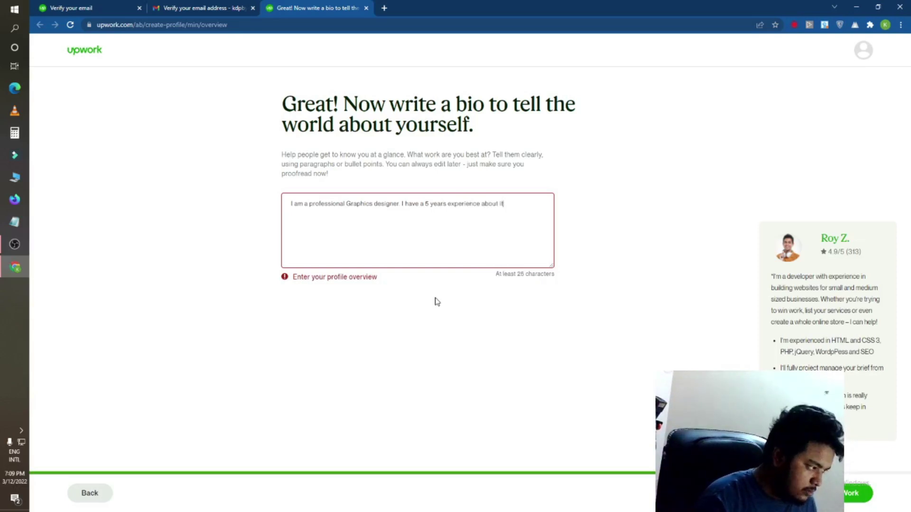
key(Tab)
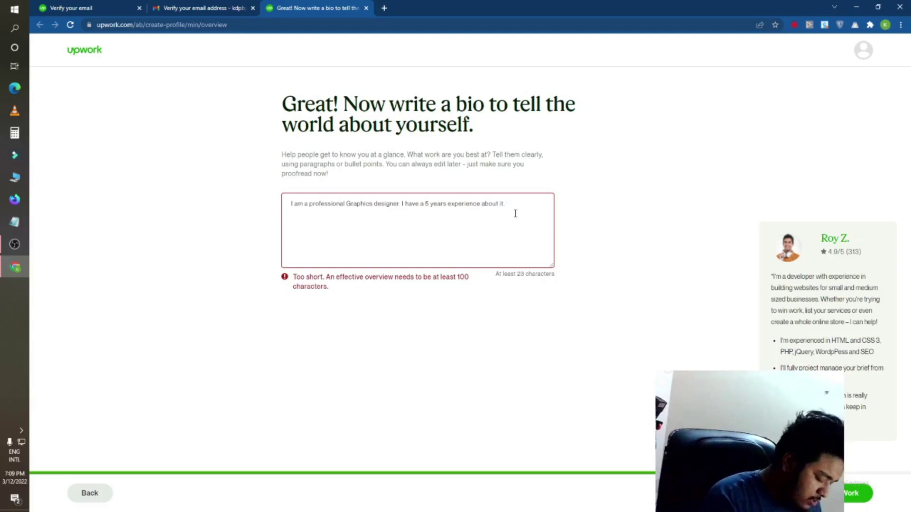
text(ca)
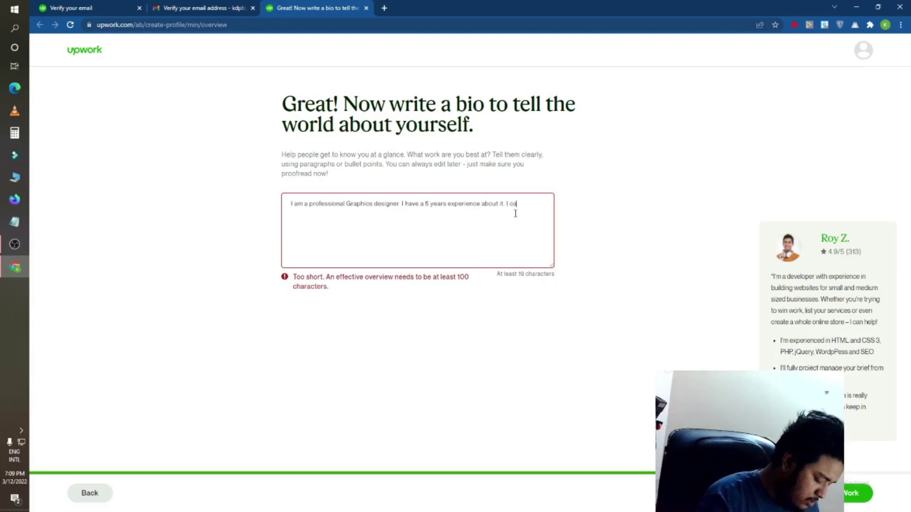
text(n do any)
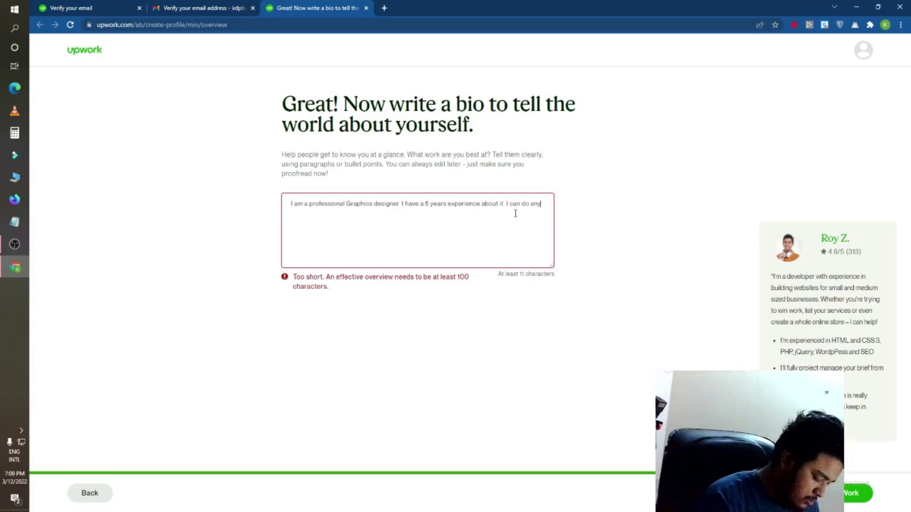
text( typ)
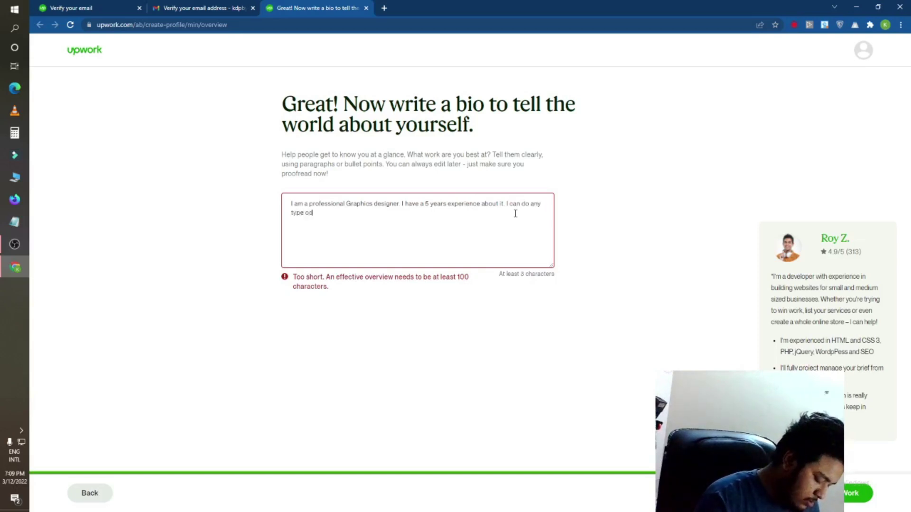
text(e of design for you)
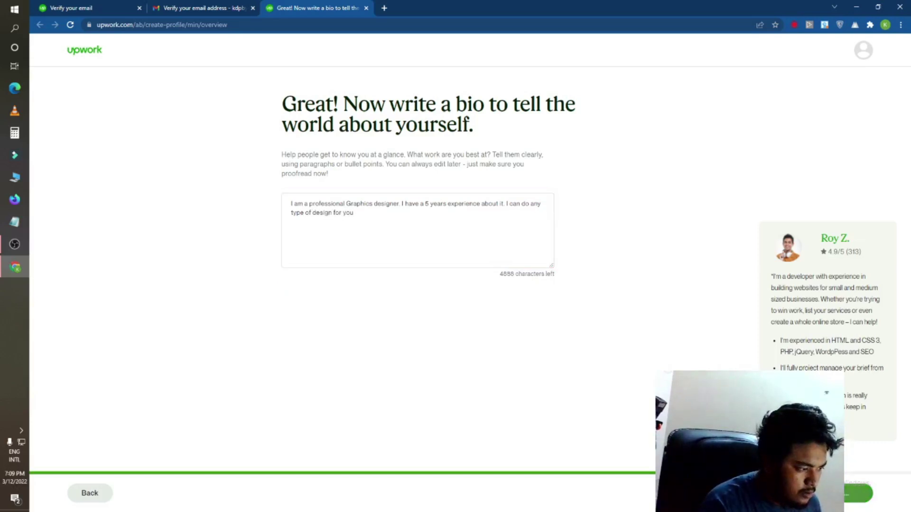
Step: Choose IT & Networking with the Network & System Administration subcategory as the main service
click(851, 494)
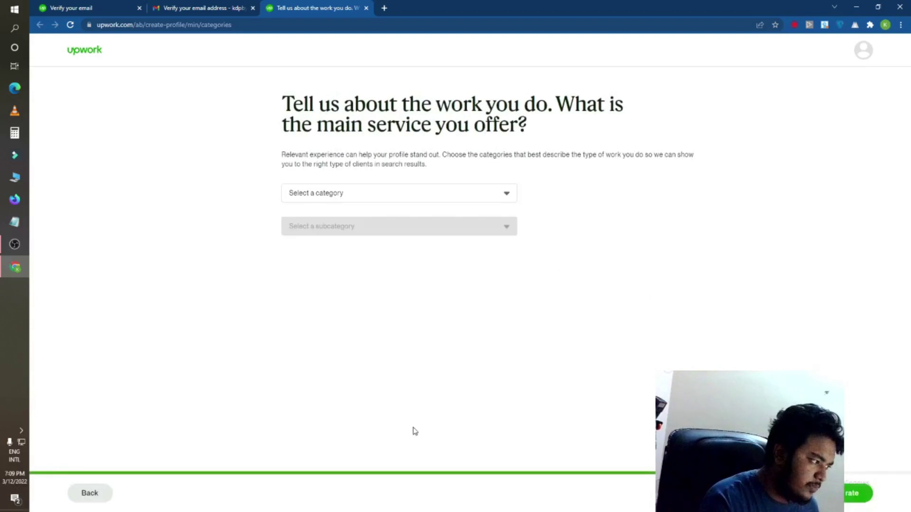
click(385, 196)
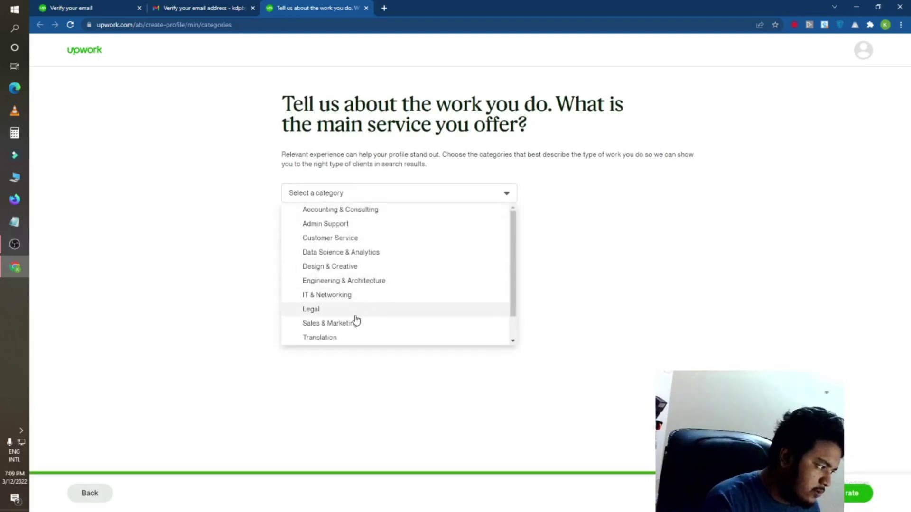
click(337, 295)
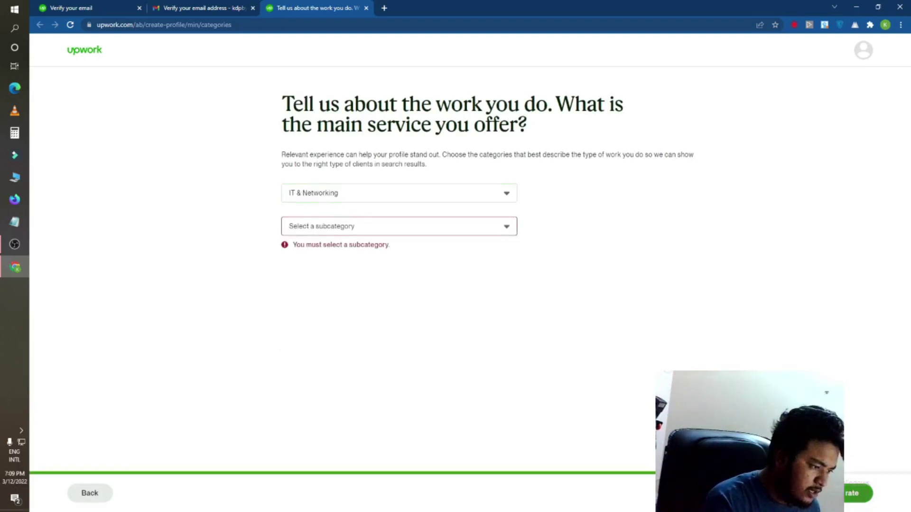
click(370, 224)
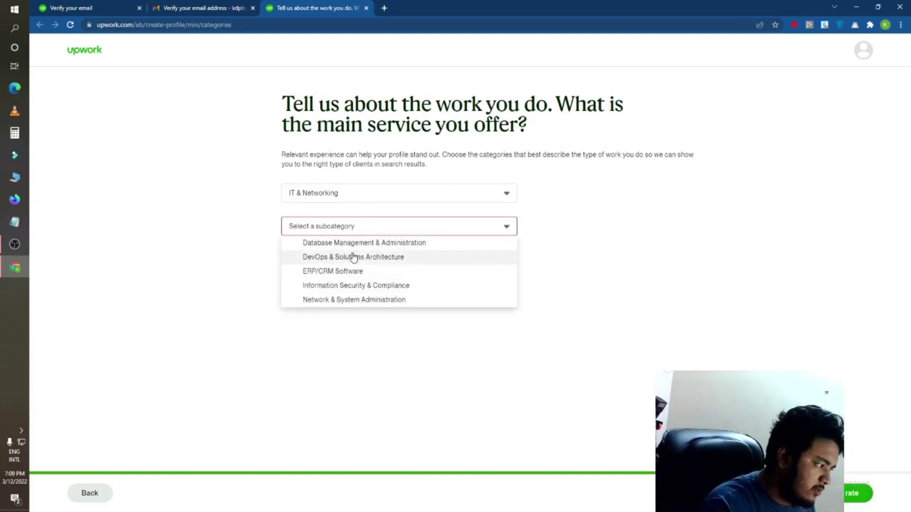
click(354, 299)
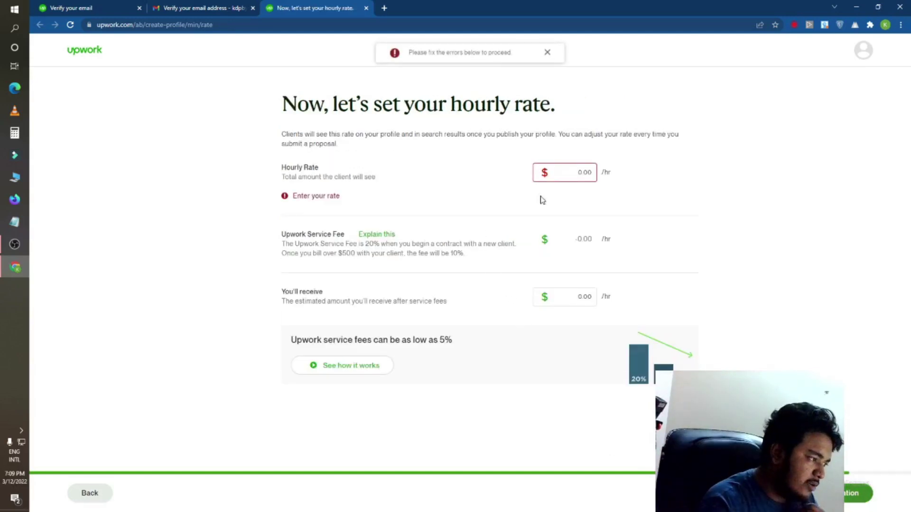
Step: Enter an hourly rate of 10 ($10.00/hr) and continue
click(562, 171)
text(10)
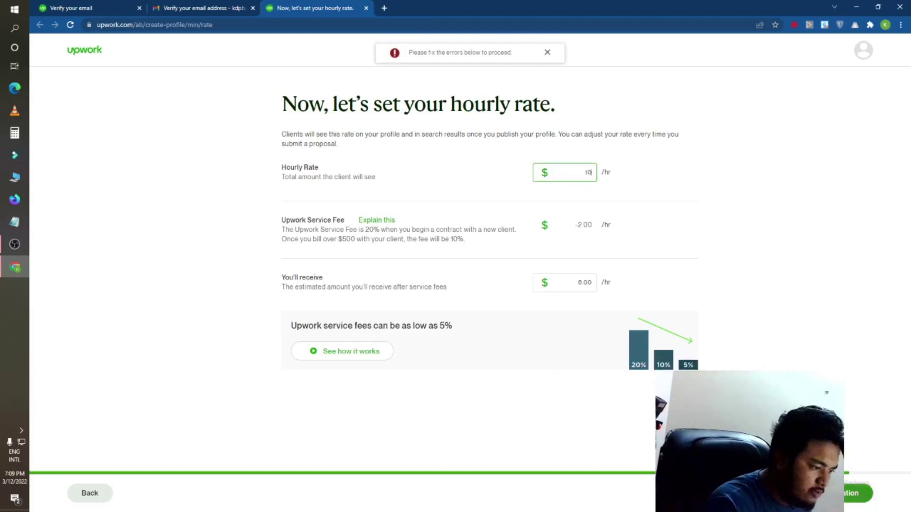
key(Return)
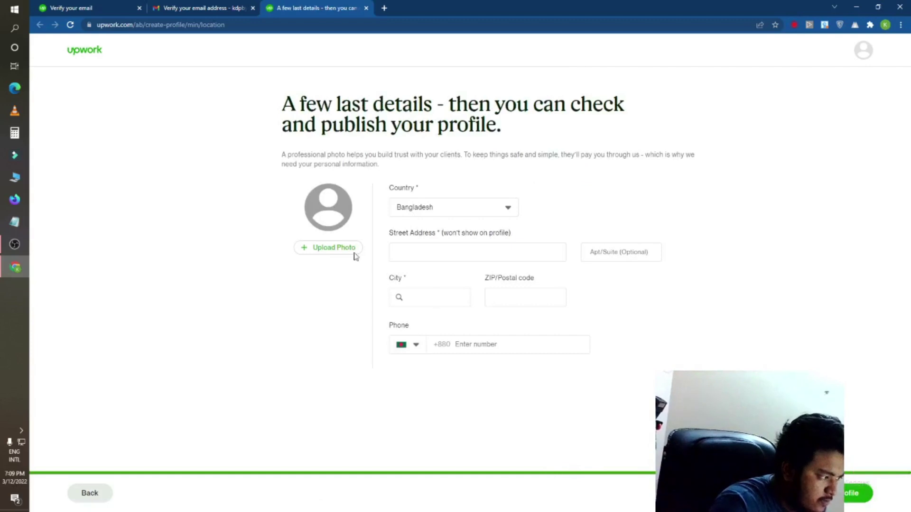
Step: Keep Bangladesh as the country and autofill the phone number and postal code
click(408, 207)
click(408, 208)
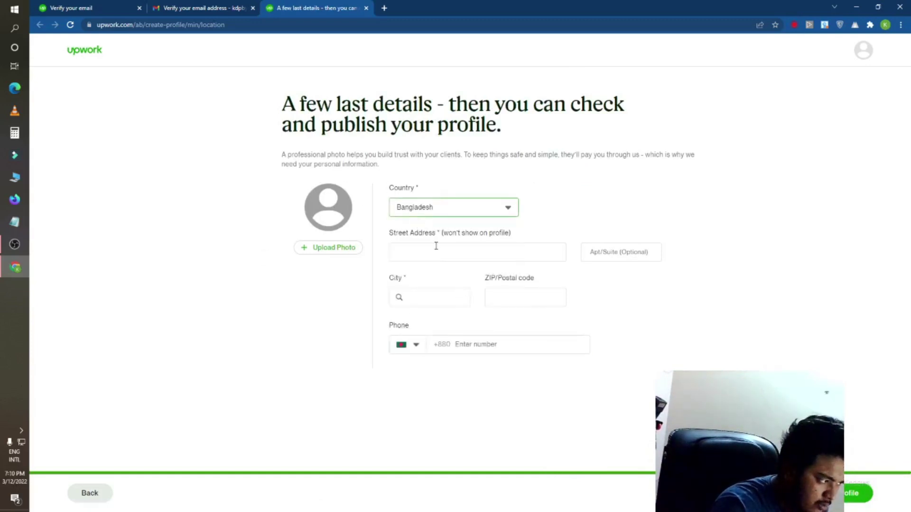
key(Return)
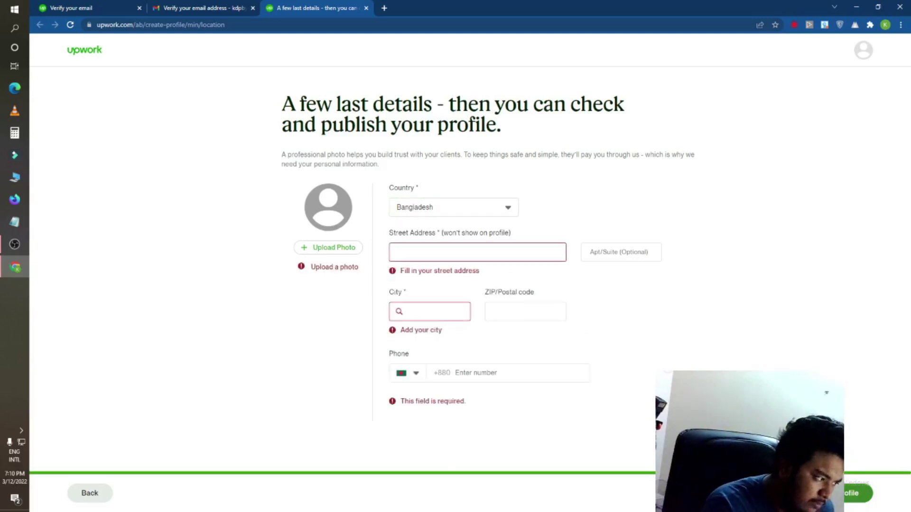
click(448, 376)
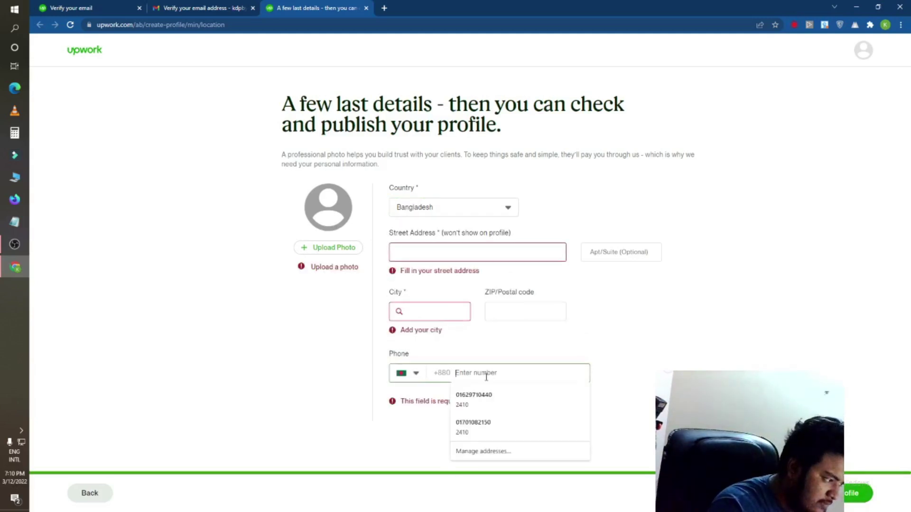
click(479, 400)
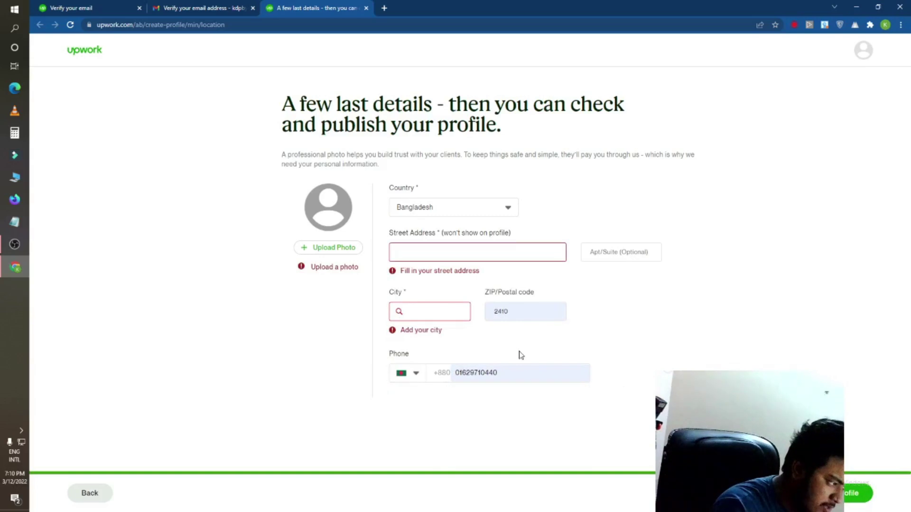
click(460, 375)
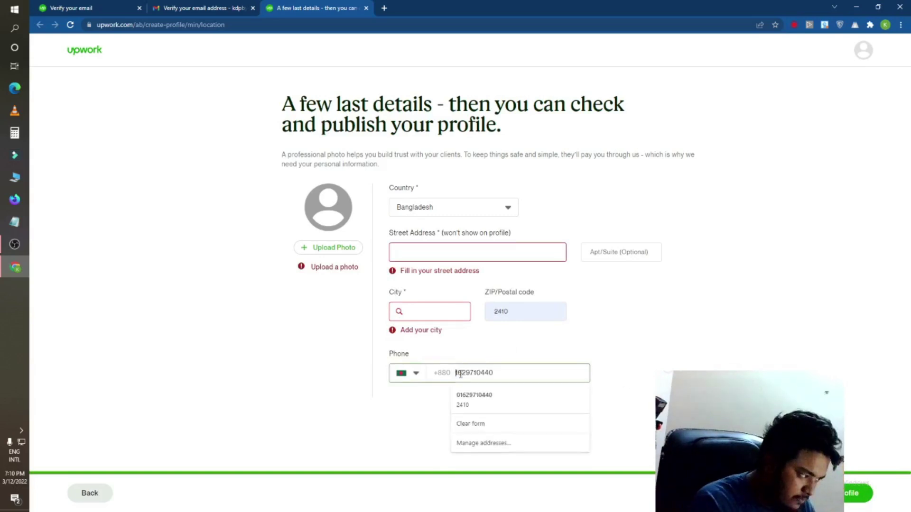
click(516, 311)
Step: Set the city to Purbadhala, fill in the street address, and upload a profile photo
click(412, 309)
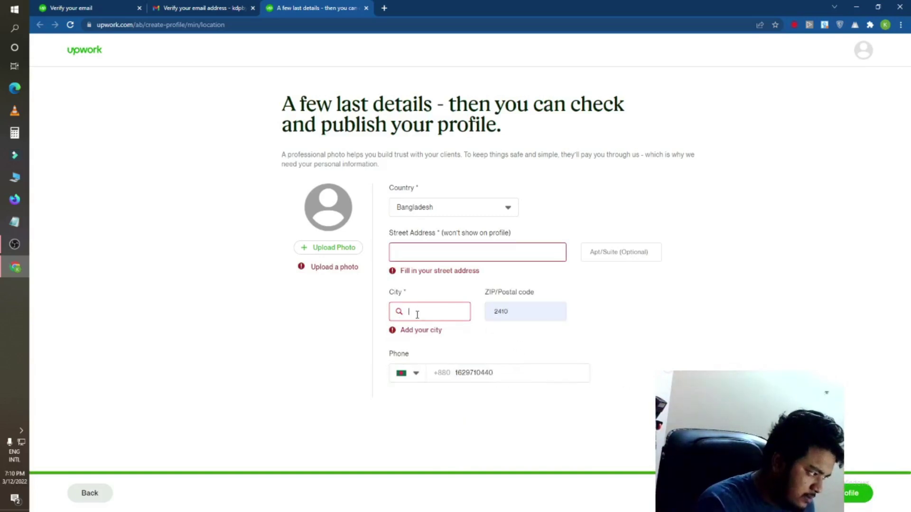
text(Pur)
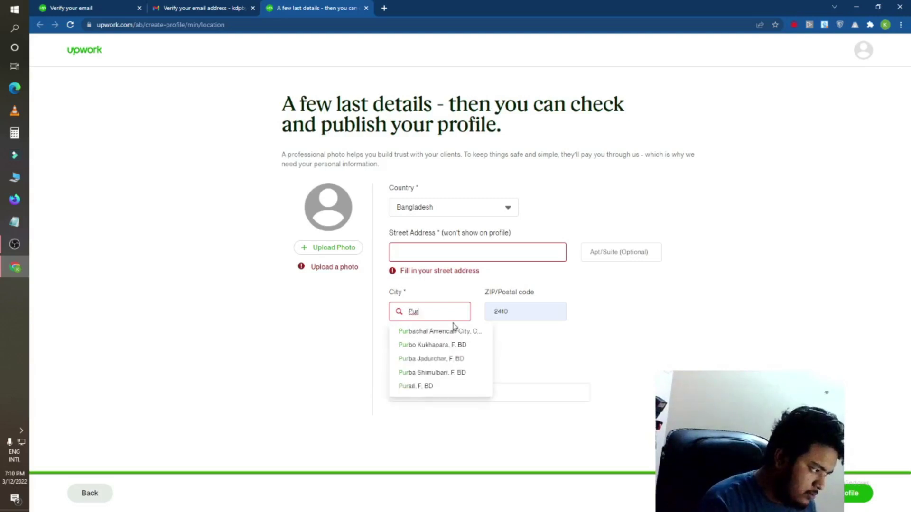
text(badha)
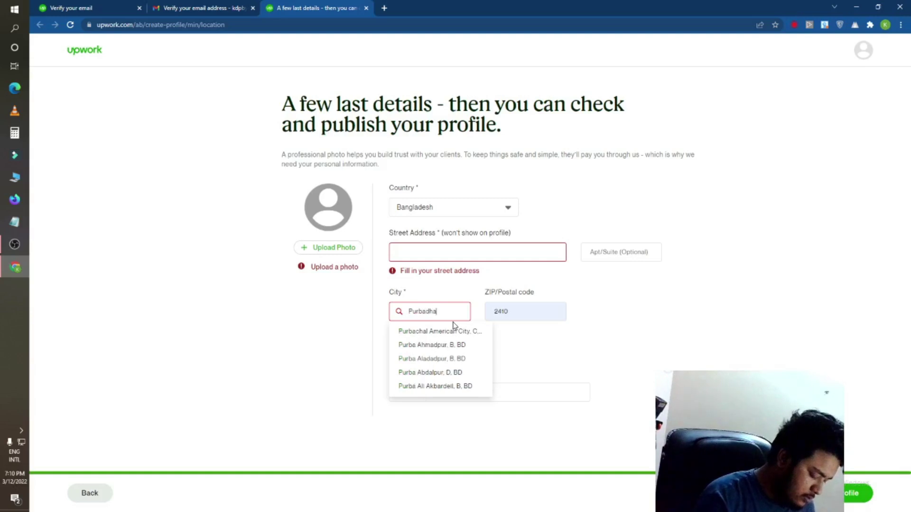
text(la)
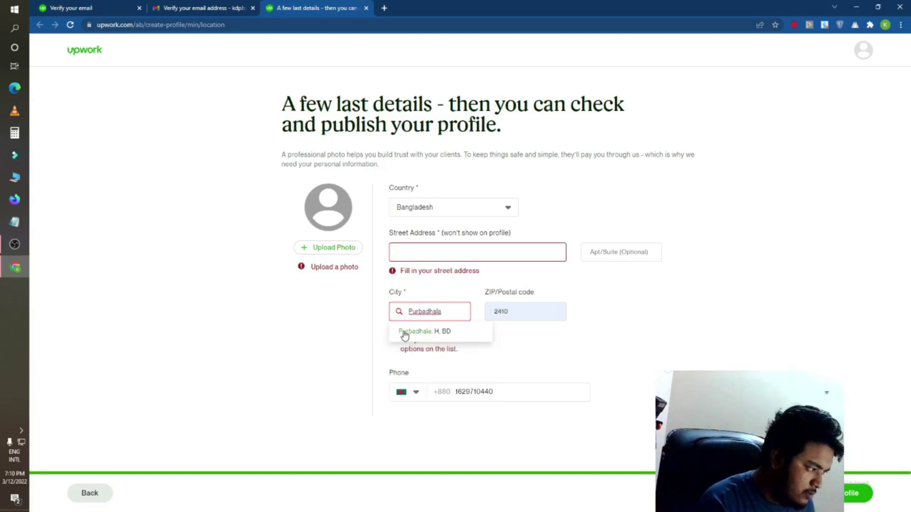
click(405, 331)
click(449, 253)
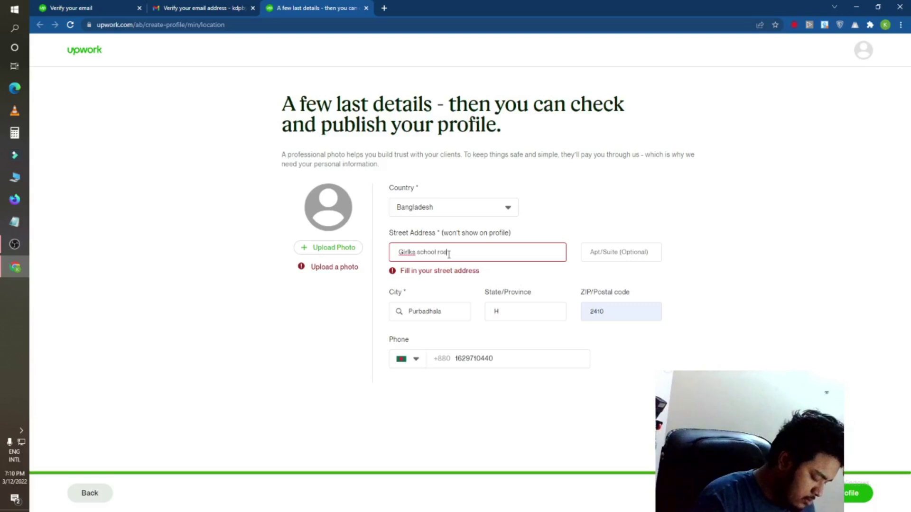
click(603, 382)
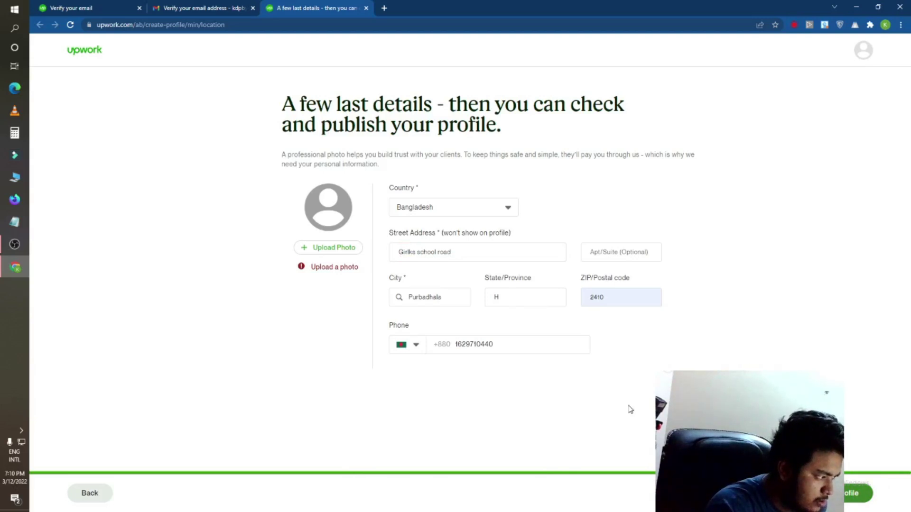
click(410, 251)
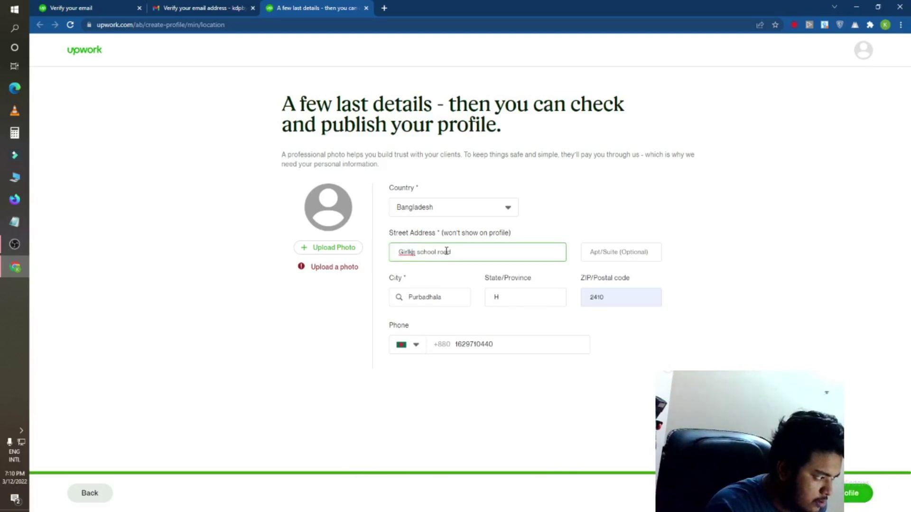
click(612, 252)
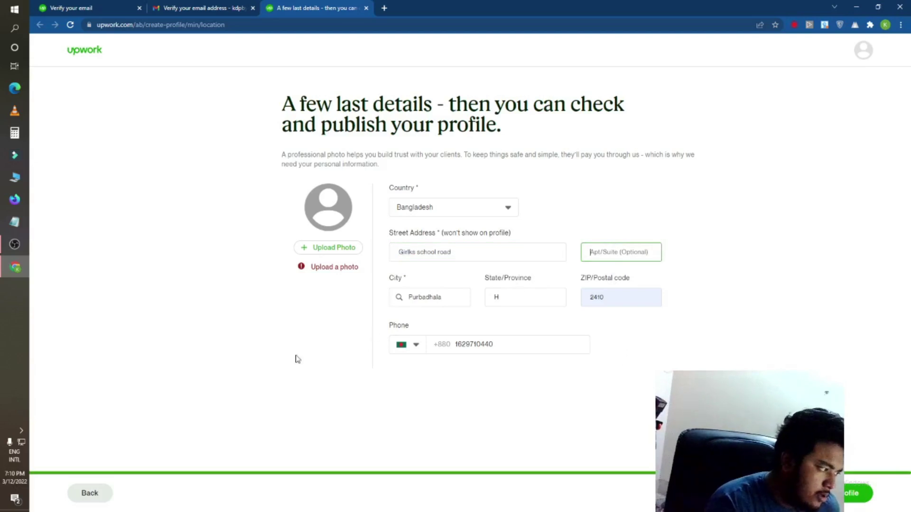
click(350, 285)
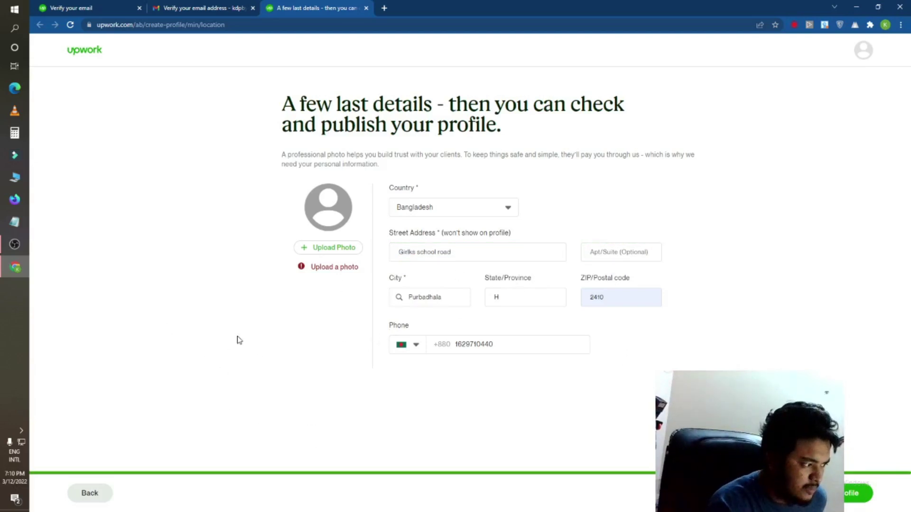
click(317, 248)
click(374, 279)
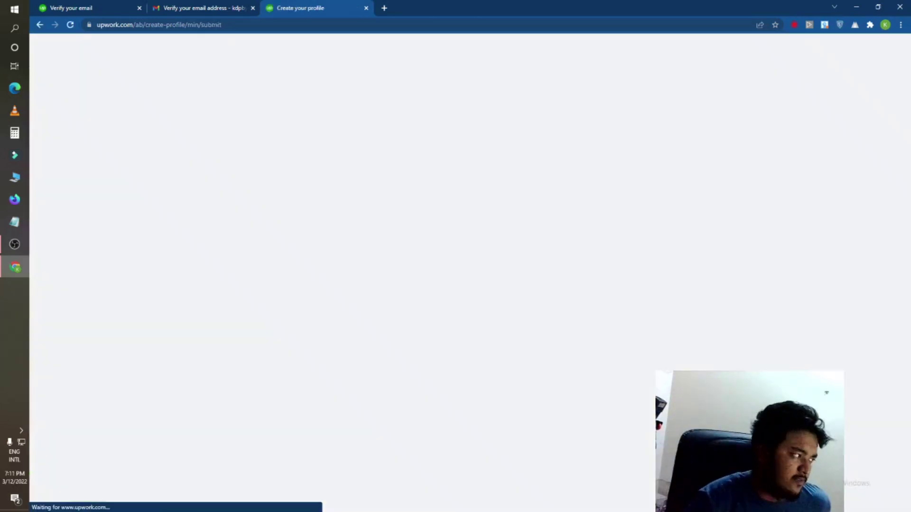
Step: Review the submission page and submit the completed profile
scroll(508, 305, down, 4)
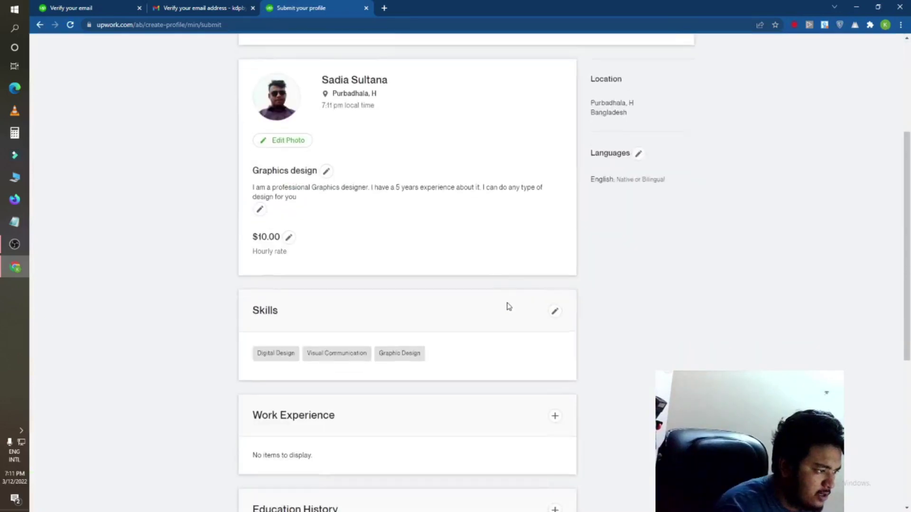
scroll(508, 305, up, 4)
click(368, 219)
scroll(565, 341, down, 10)
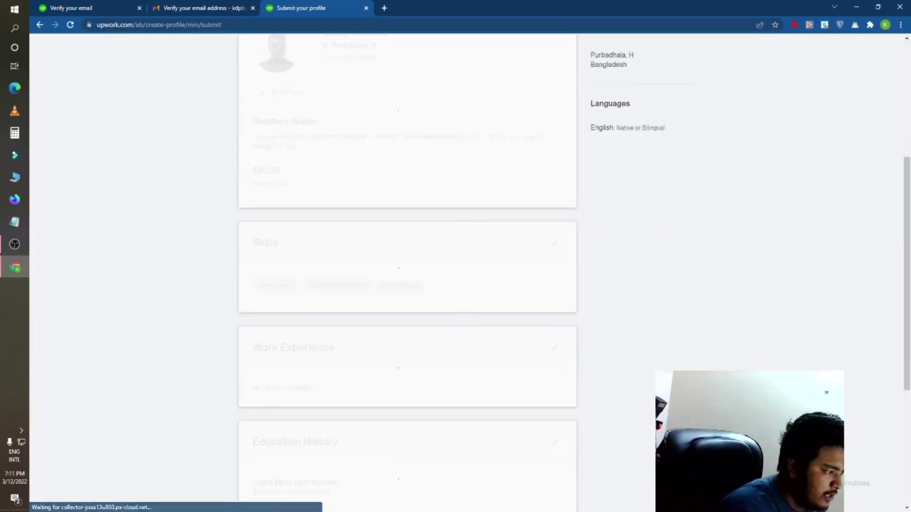
scroll(622, 279, up, 10)
scroll(605, 280, down, 10)
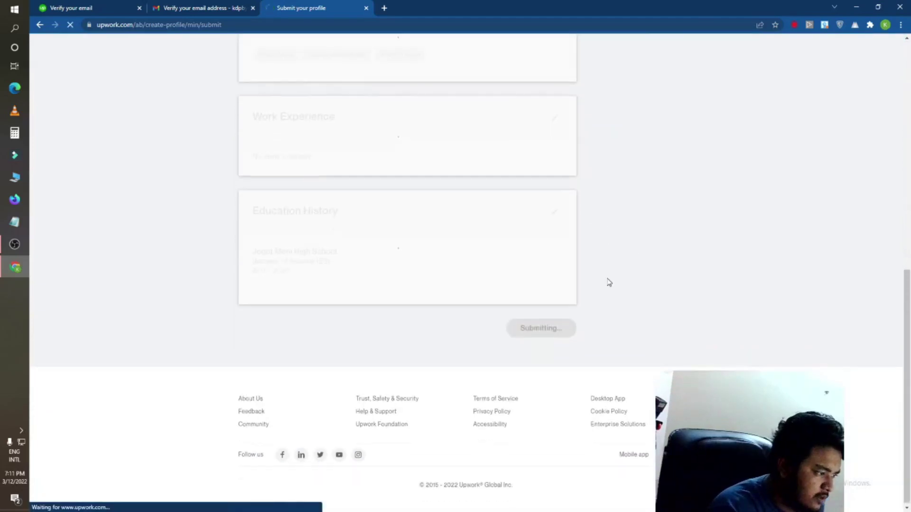
scroll(607, 279, up, 5)
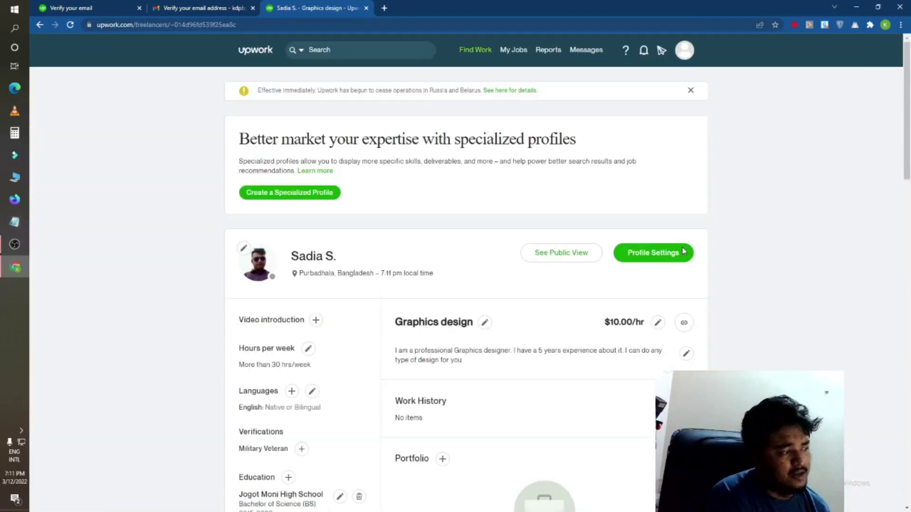
Step: Scroll down the live profile to review its Graphics design title, rate and skills
scroll(607, 133, down, 20)
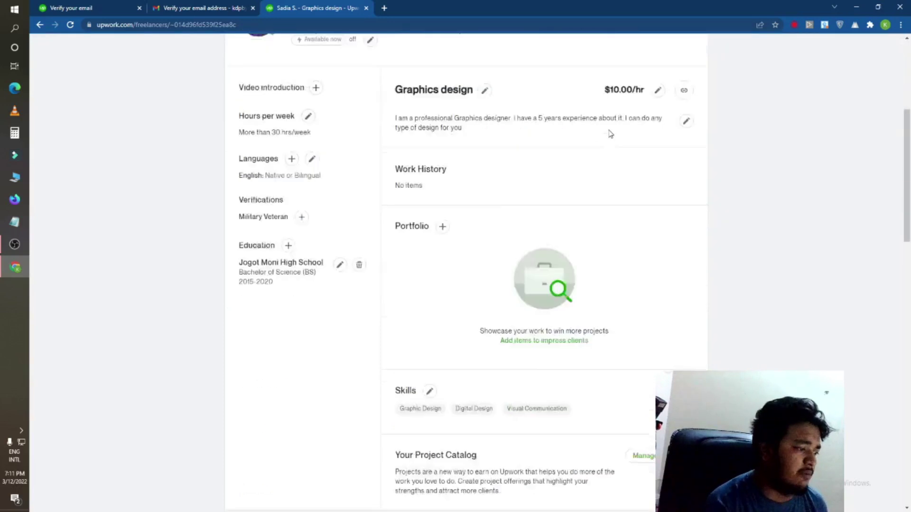